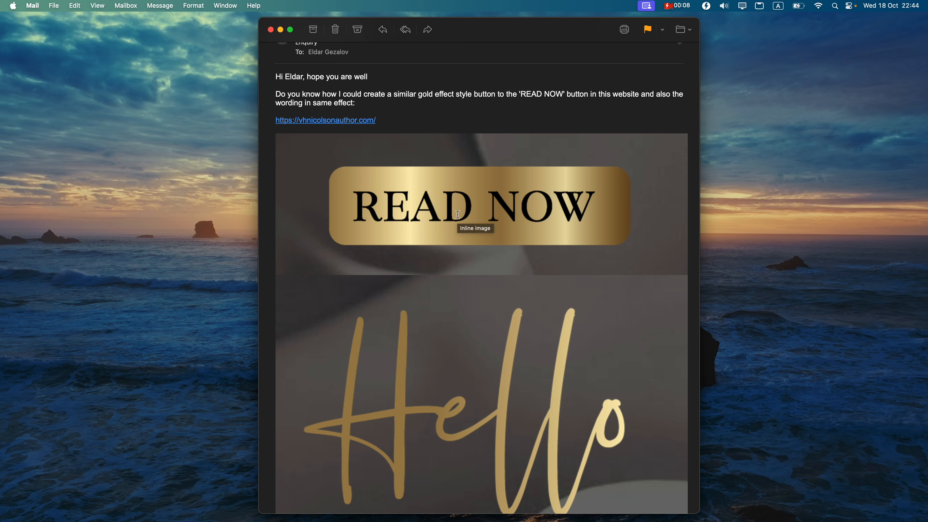
Review the gold-effect request in the e-mail, switch to Blocs and create a new project with a Structure 1 Column bloc
scroll(482, 179, down, 2)
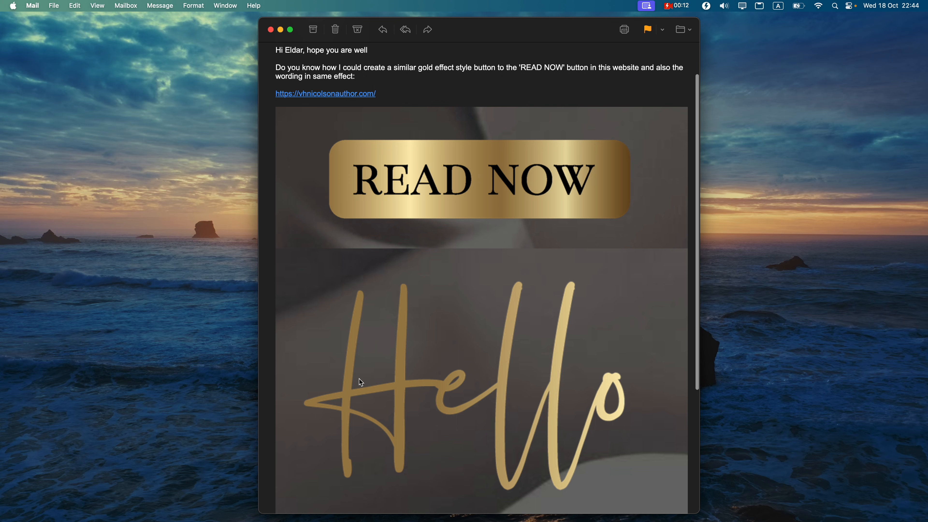
scroll(565, 404, up, 1)
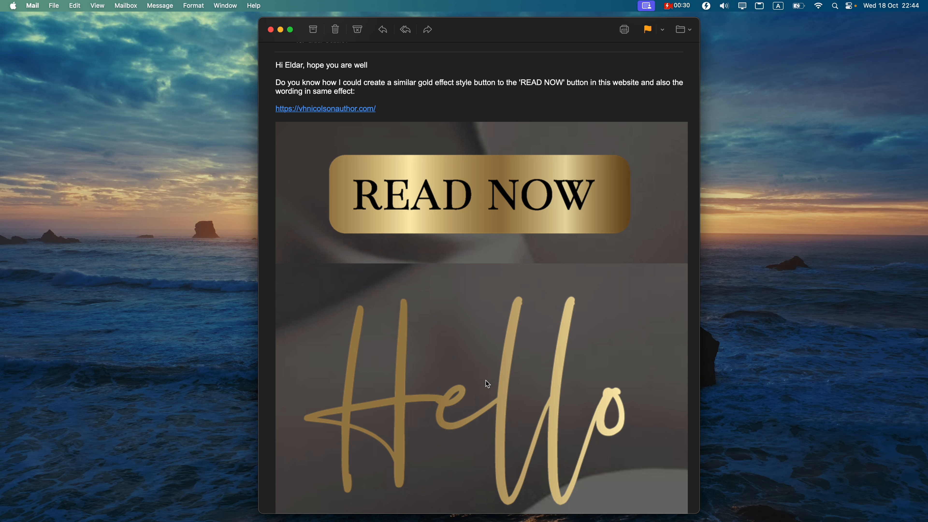
key(super+Tab)
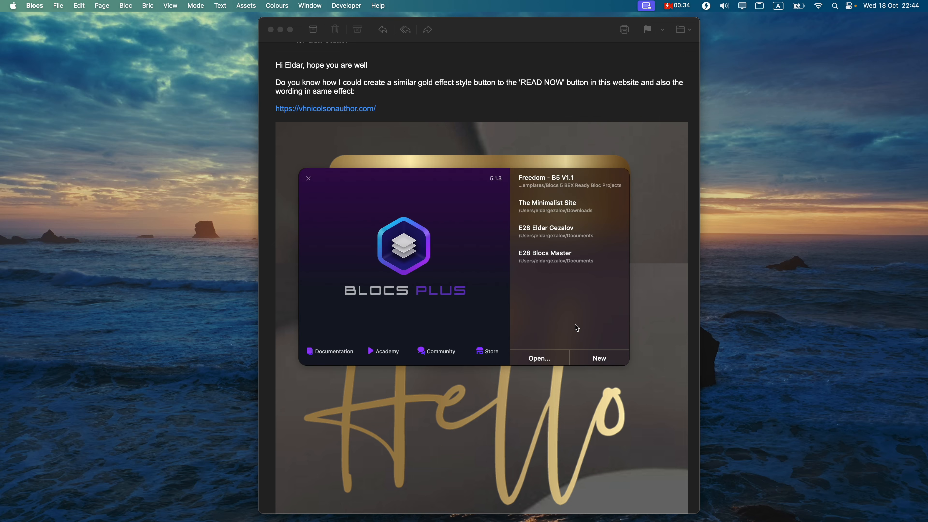
click(609, 361)
click(465, 288)
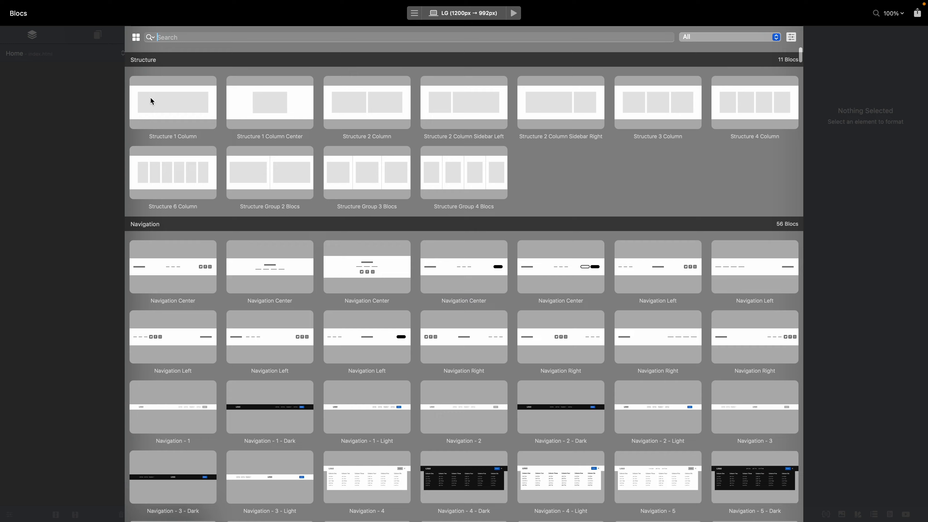
click(151, 96)
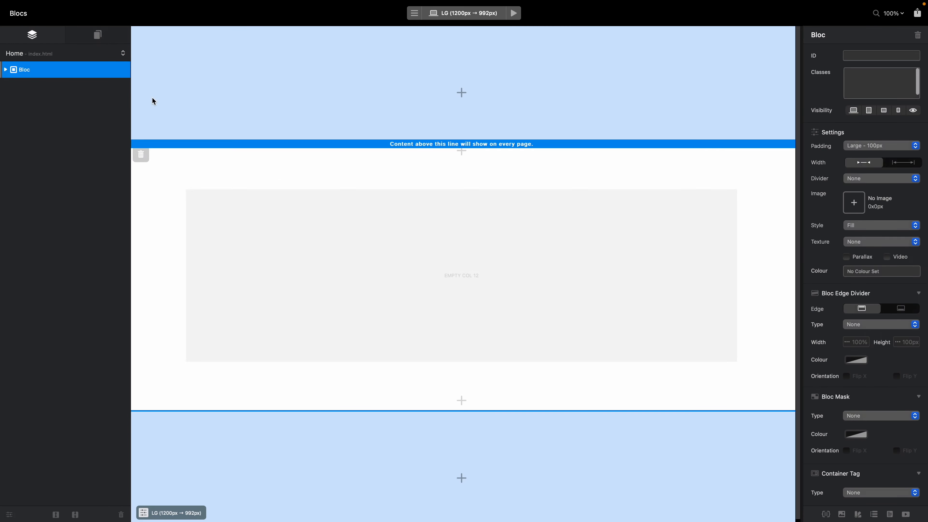
Add a Button element to the bloc's empty column
click(464, 293)
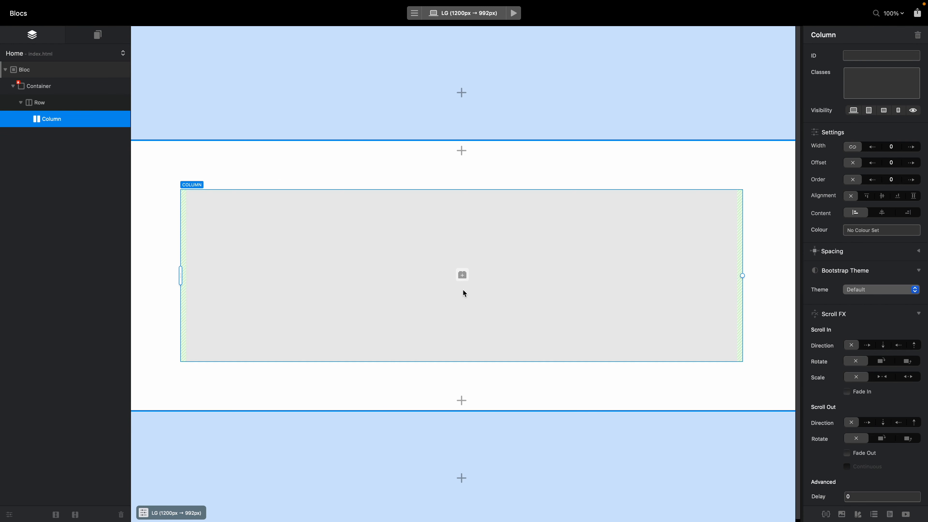
click(462, 274)
text(but)
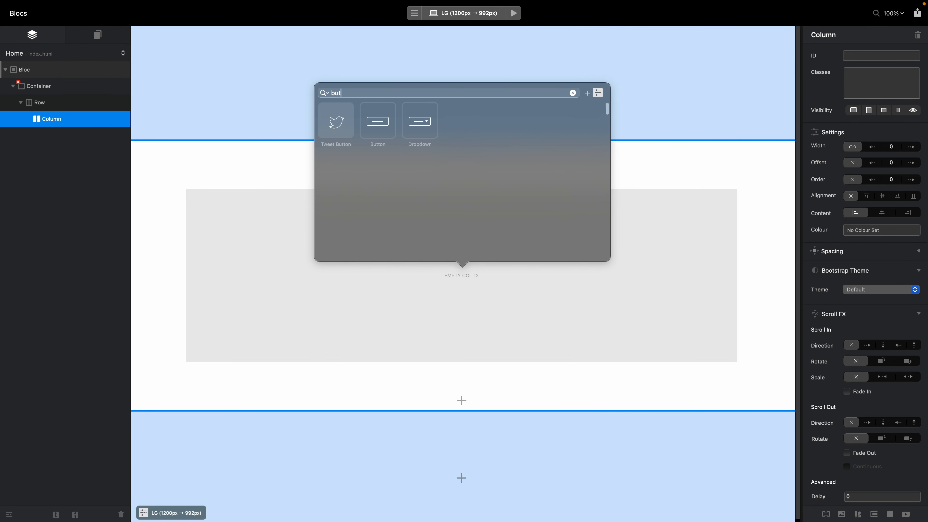
text(ton)
key(Return)
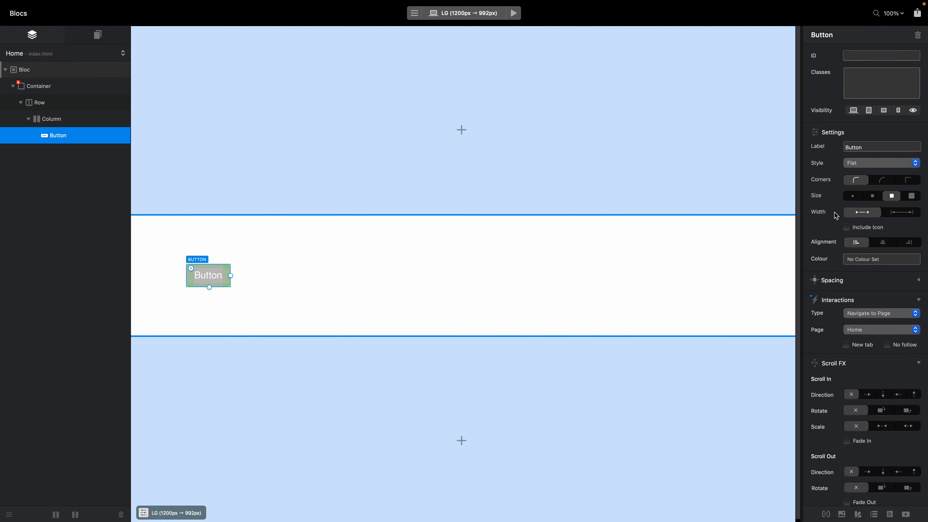
Give the button square corners and the largest size, and centre-align it
click(908, 180)
click(912, 196)
click(901, 213)
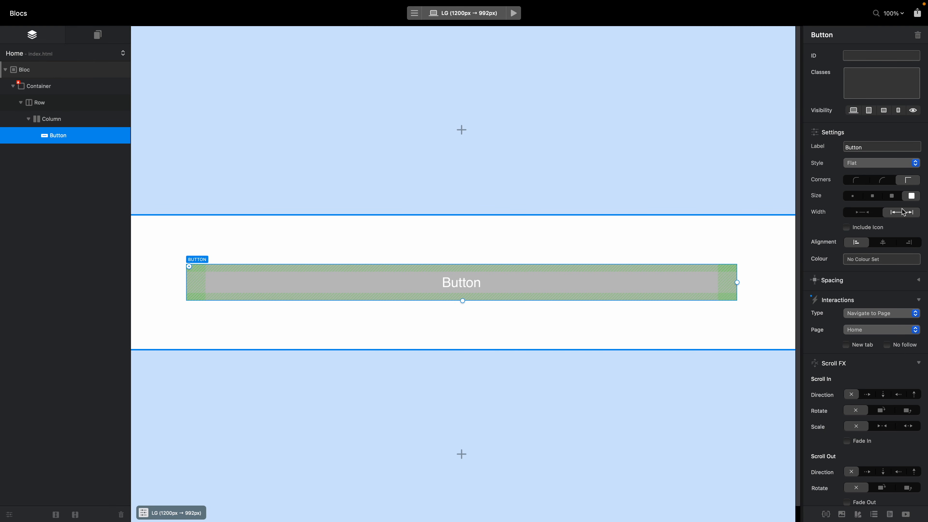
click(883, 242)
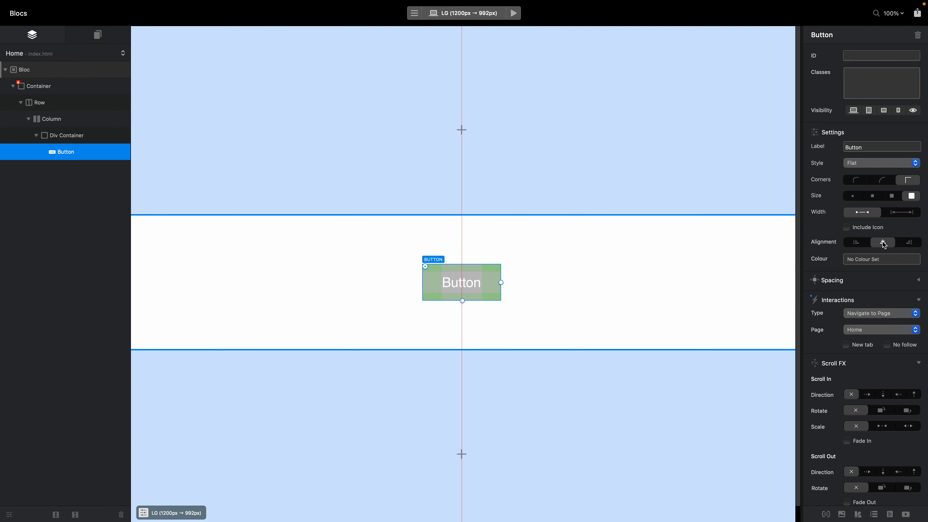
Add a second Structure 1 Column bloc below the button and insert an H1 heading in its column
click(462, 340)
click(207, 122)
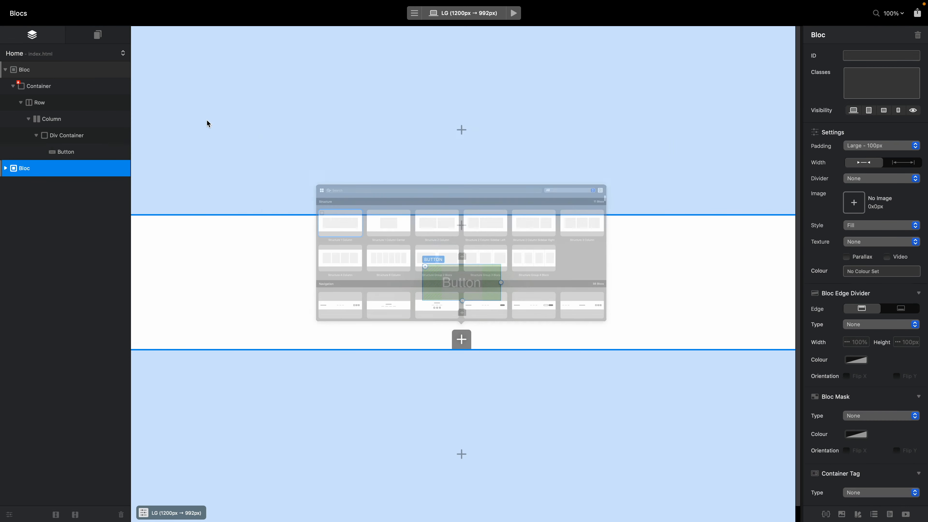
click(460, 209)
click(463, 209)
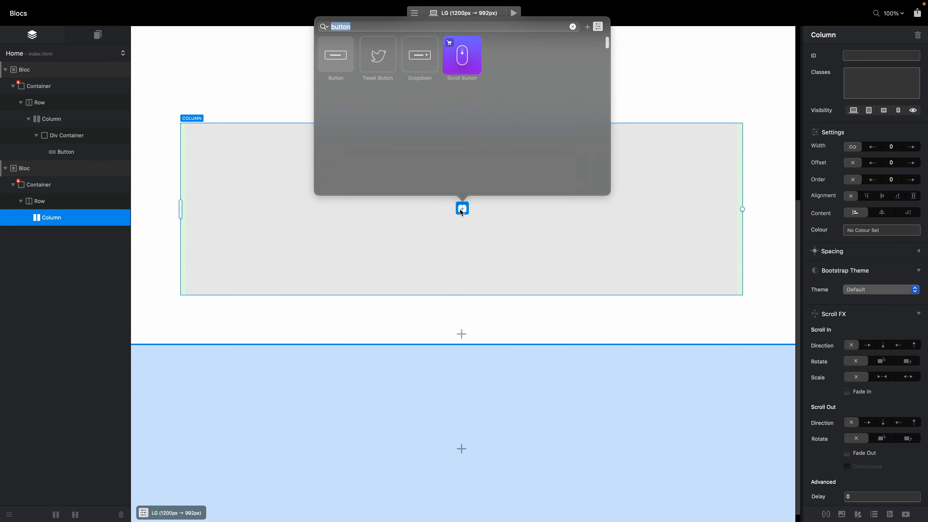
text(h1)
key(Return)
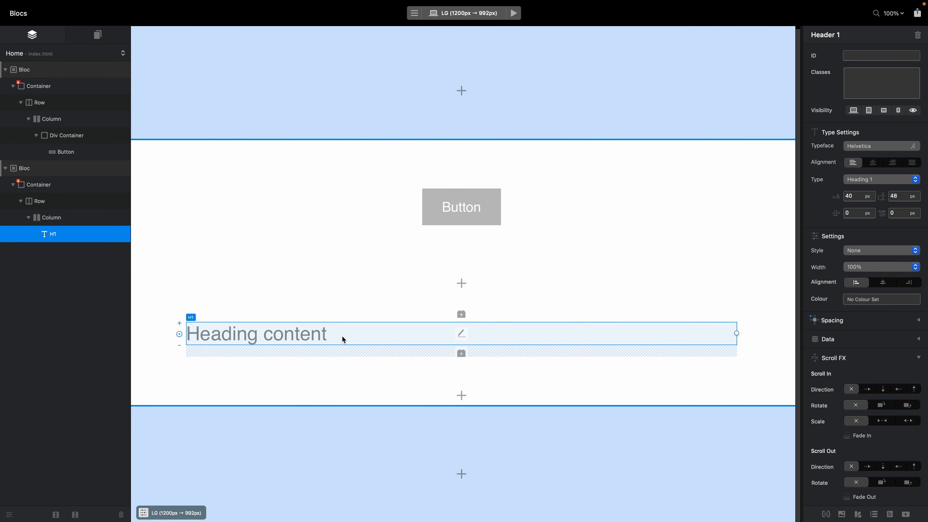
Change the heading text to "Hello" and centre it
double_click(342, 336)
text(Hello)
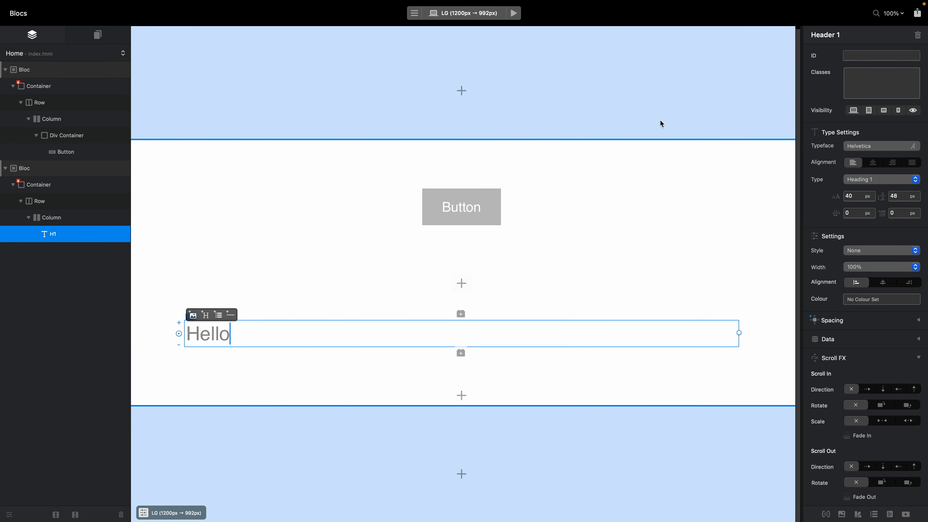
click(873, 163)
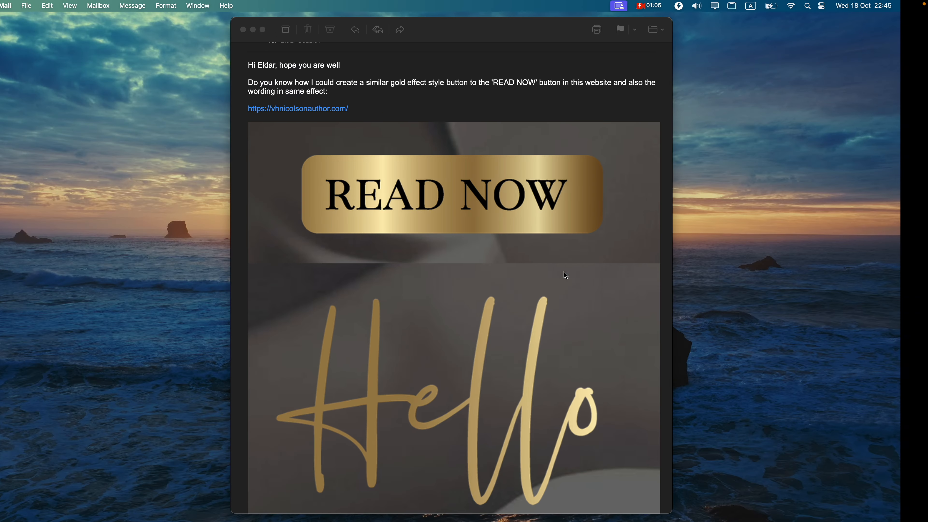
Examine the gold gradient on the READ NOW button and the Hello lettering in the reference e-mail, with the page's button selected in Blocs
scroll(528, 356, down, 3)
scroll(529, 353, up, 2)
key(ctrl+Right)
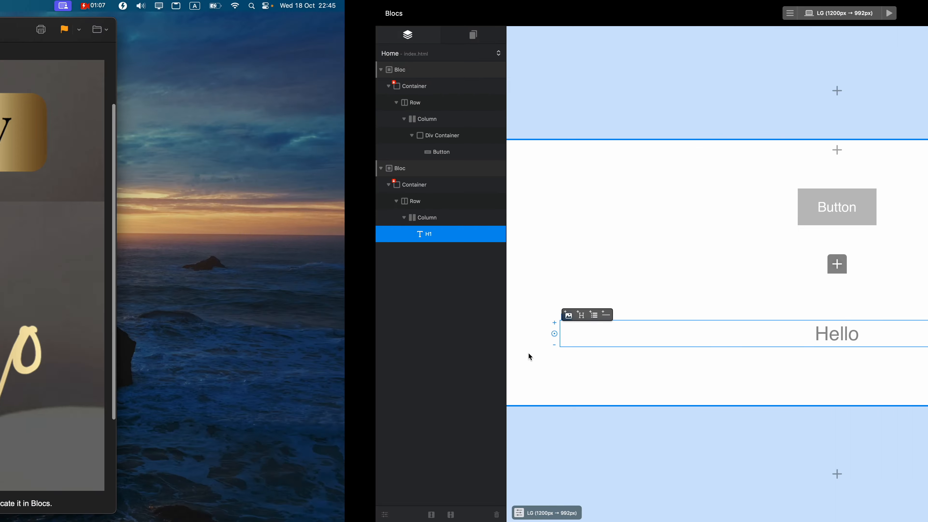
click(474, 189)
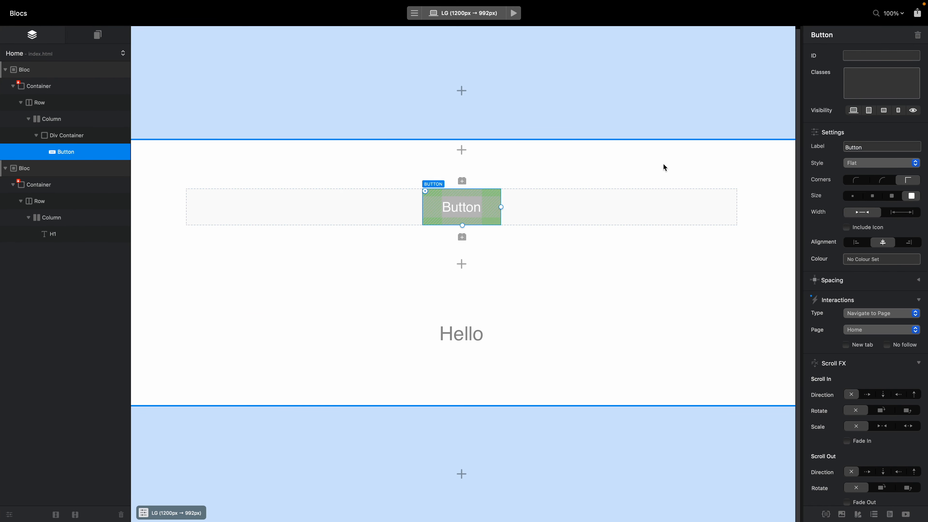
key(ctrl+Left)
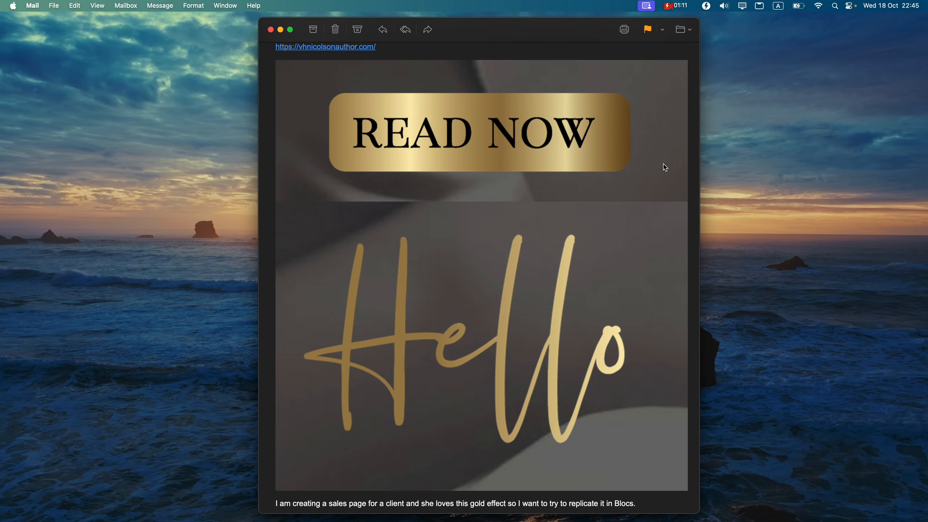
scroll(555, 169, up, 1)
scroll(555, 170, up, 2)
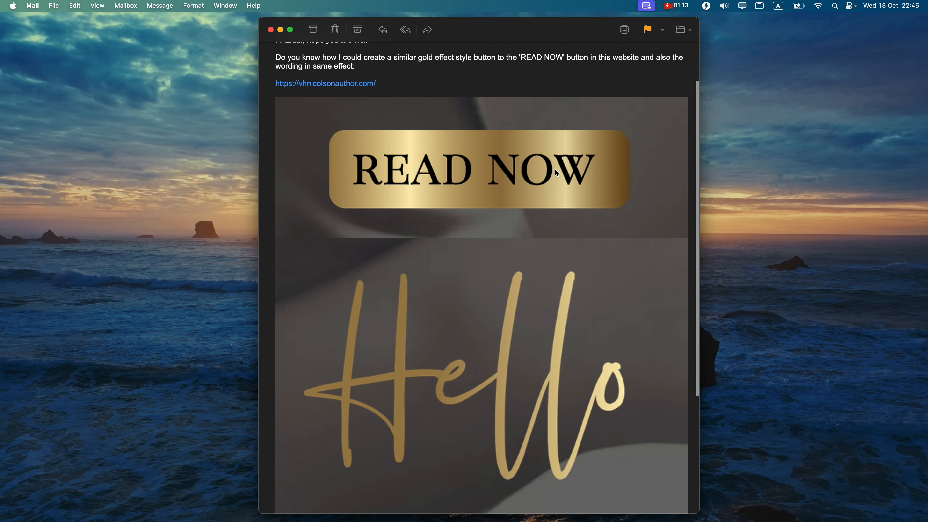
Return to Blocs and assign the class gold-button to the selected button
key(ctrl+Right)
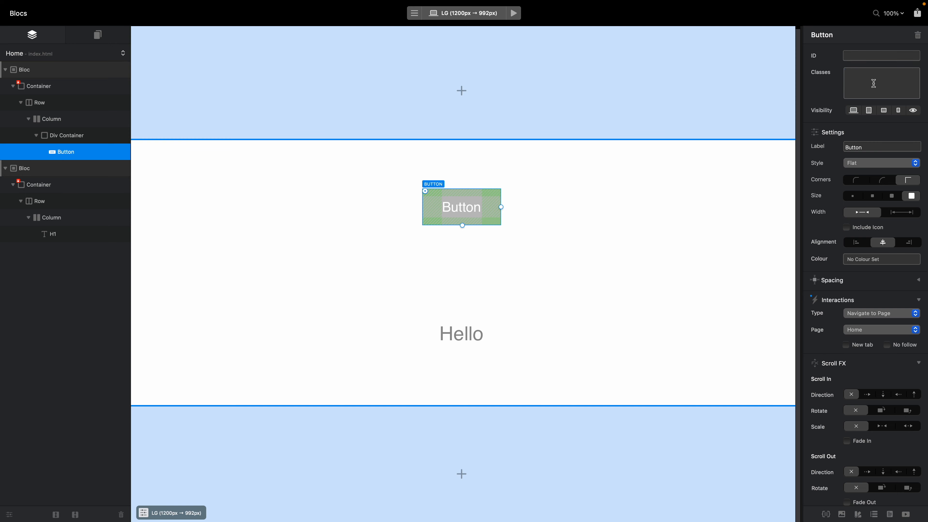
text(ton)
key(Return)
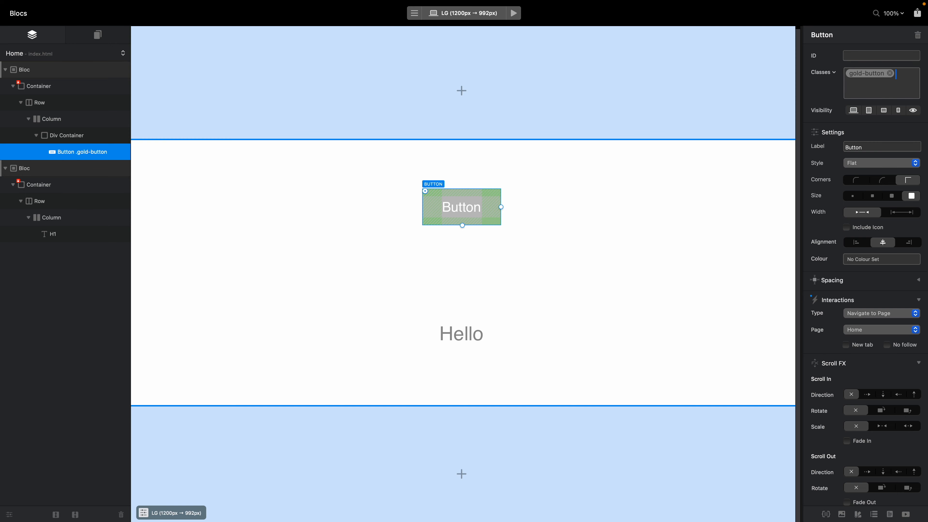
Capture a screenshot of the READ NOW button in the e-mail and place it above the Hello heading in Blocs as a reference
key(ctrl+Left)
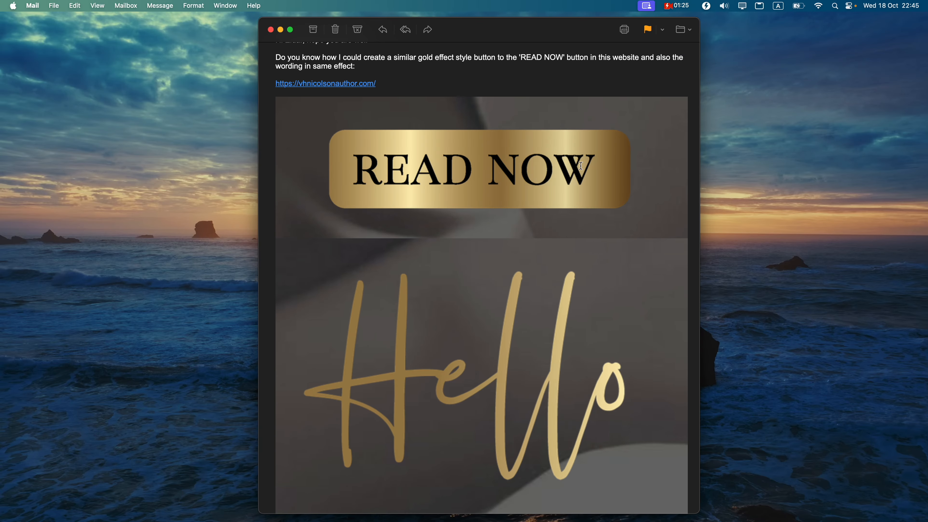
click(634, 154)
drag(634, 153, 520, 328)
key(ctrl+Right)
scroll(552, 278, down, 3)
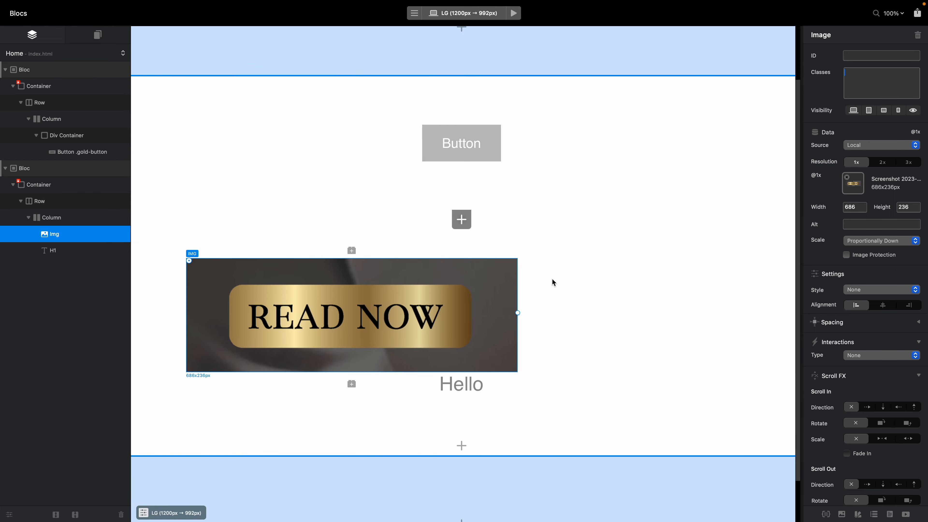
scroll(525, 275, up, 2)
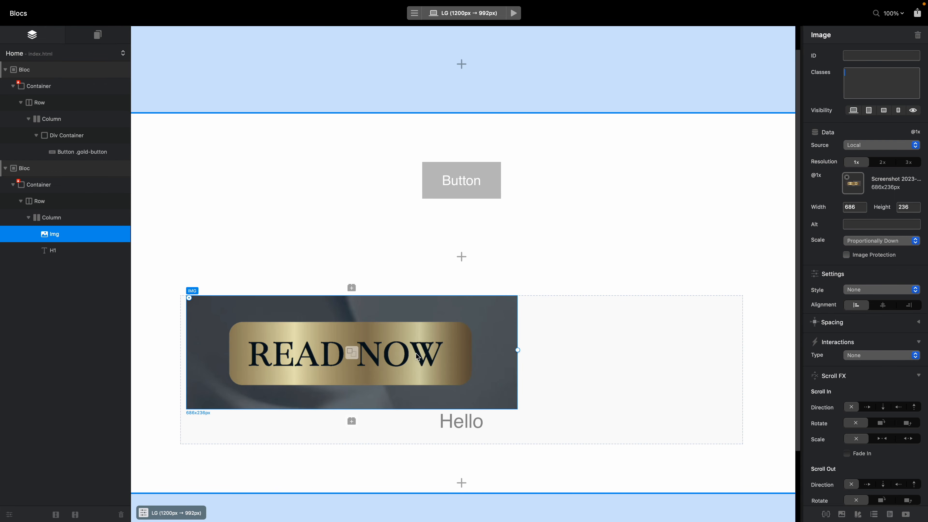
Edit the button's gold-button class, setting its background to a linear gradient with an angle of 90
click(487, 186)
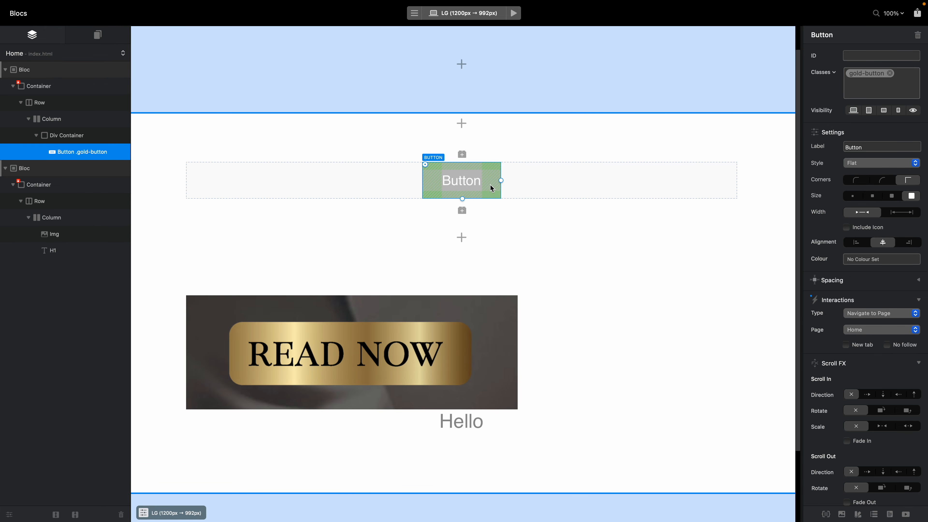
click(888, 78)
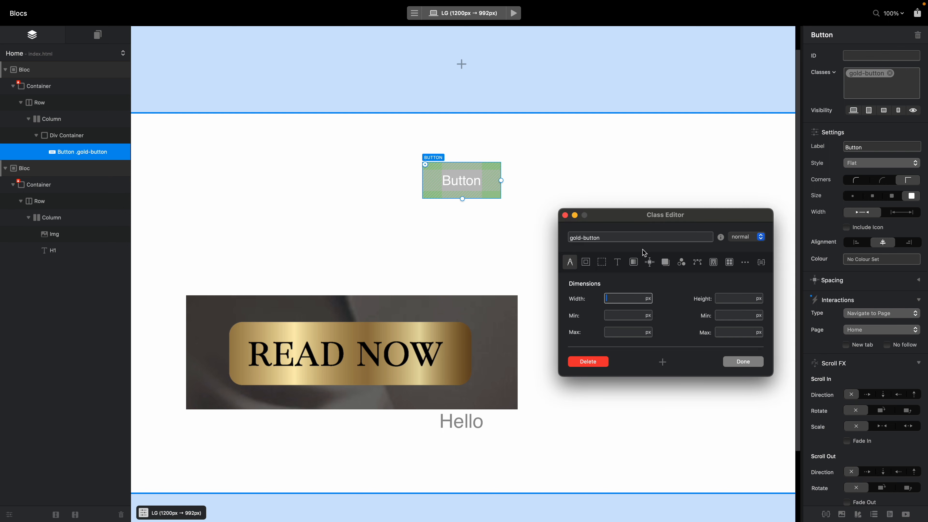
drag(697, 219, 687, 137)
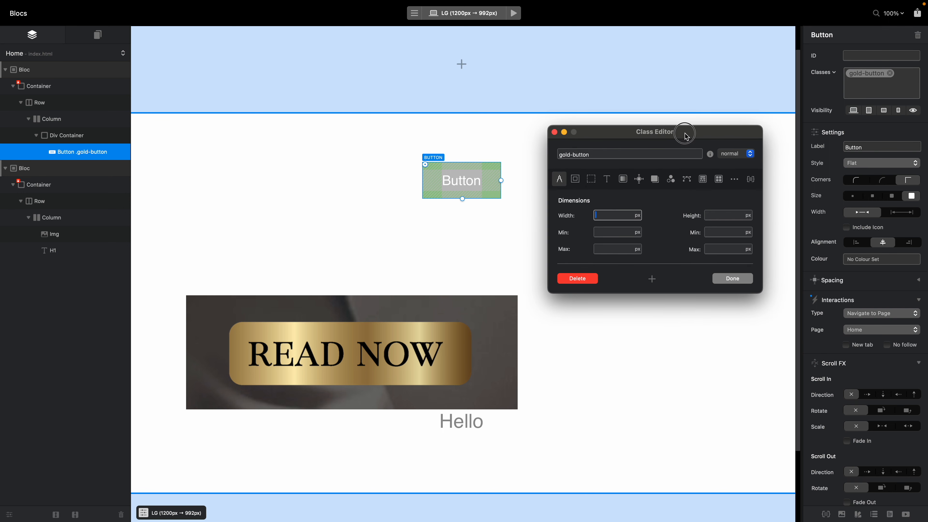
click(627, 182)
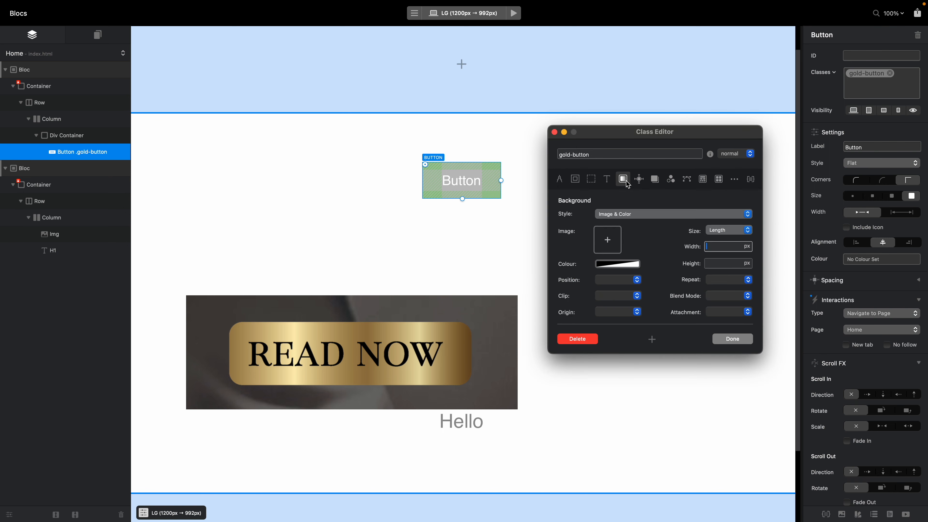
click(629, 219)
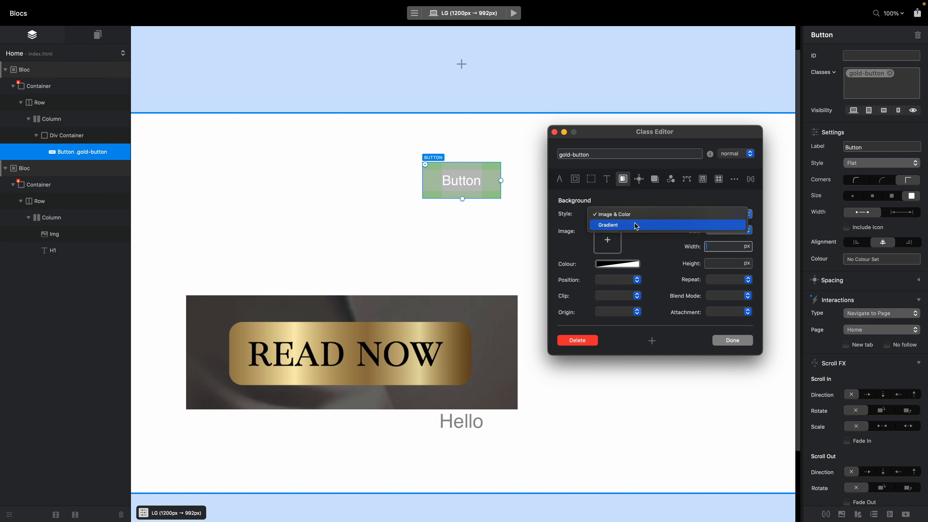
click(634, 224)
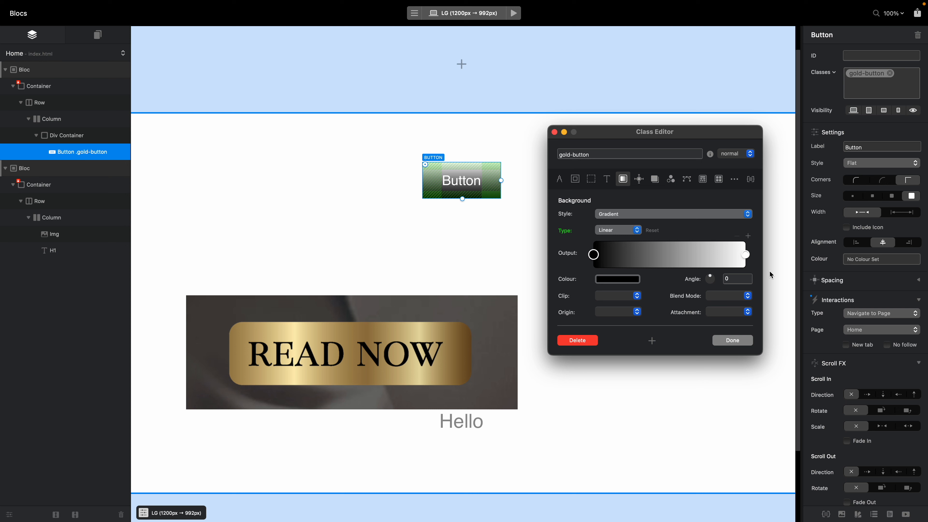
click(733, 280)
text(90)
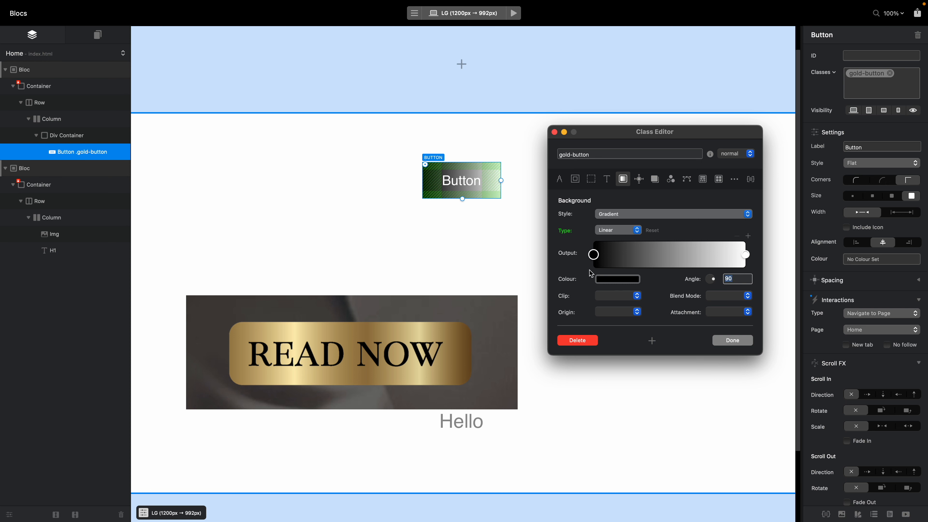
Set the gradient's first colour stop to #9E804A by sampling the starting edge of the READ NOW reference button
click(613, 281)
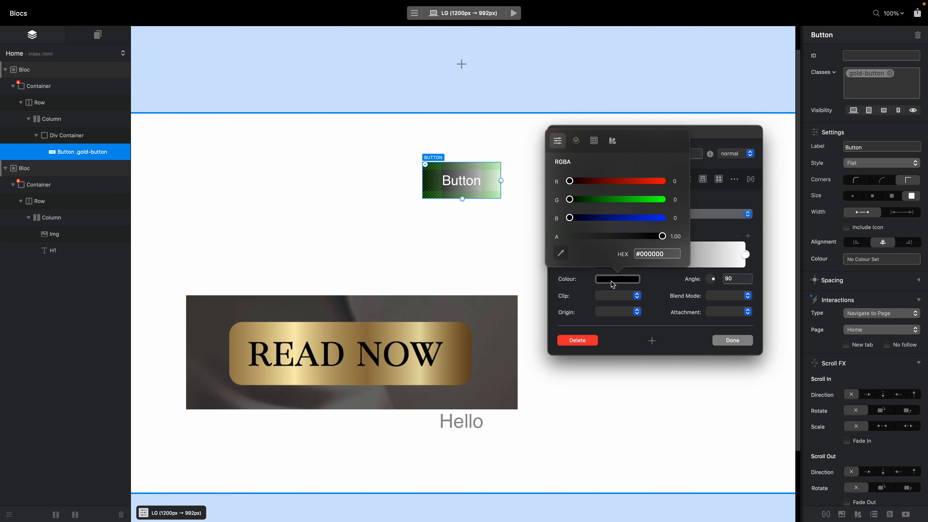
click(565, 254)
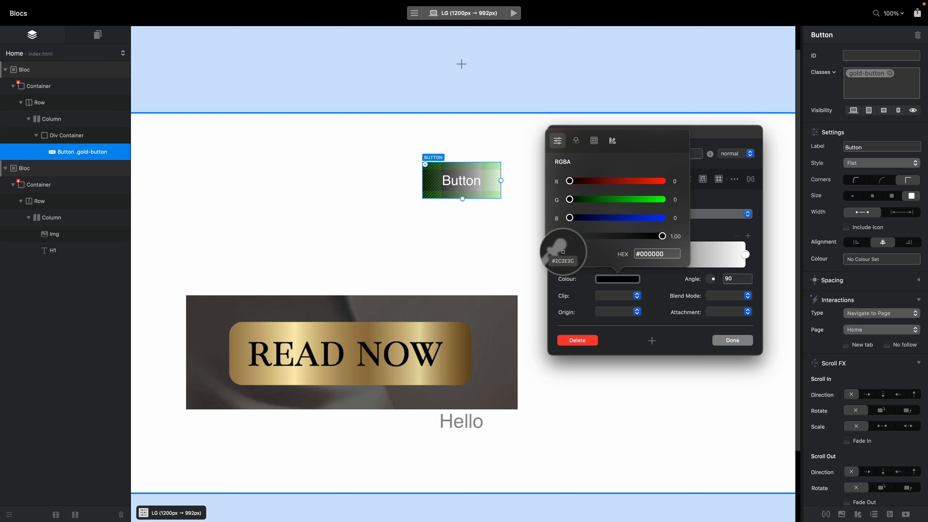
click(231, 352)
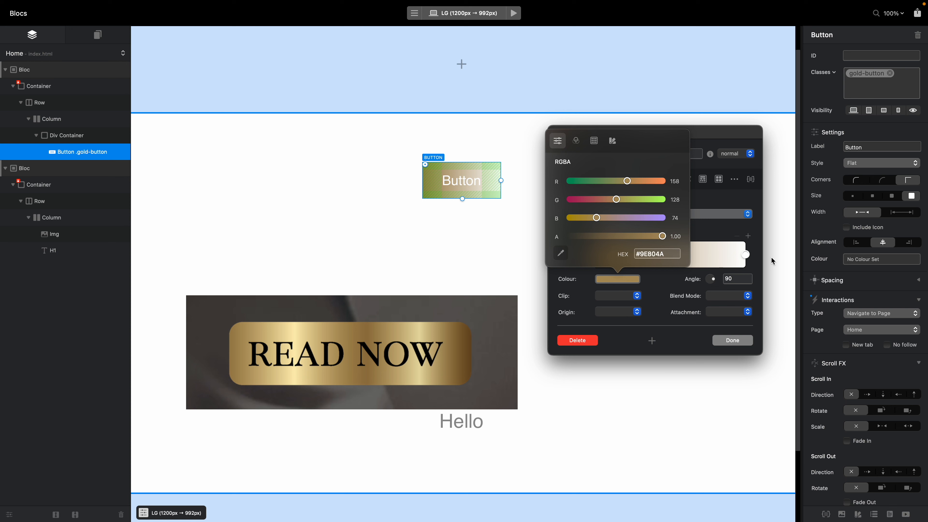
Set the gradient's last colour stop to #F9E6AD by sampling the lightest band of the READ NOW reference button
click(742, 255)
click(617, 279)
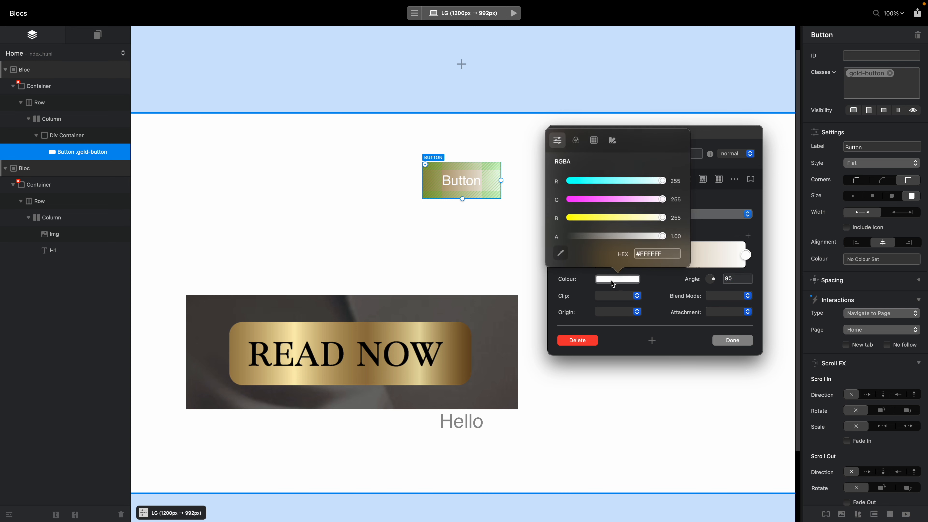
click(561, 253)
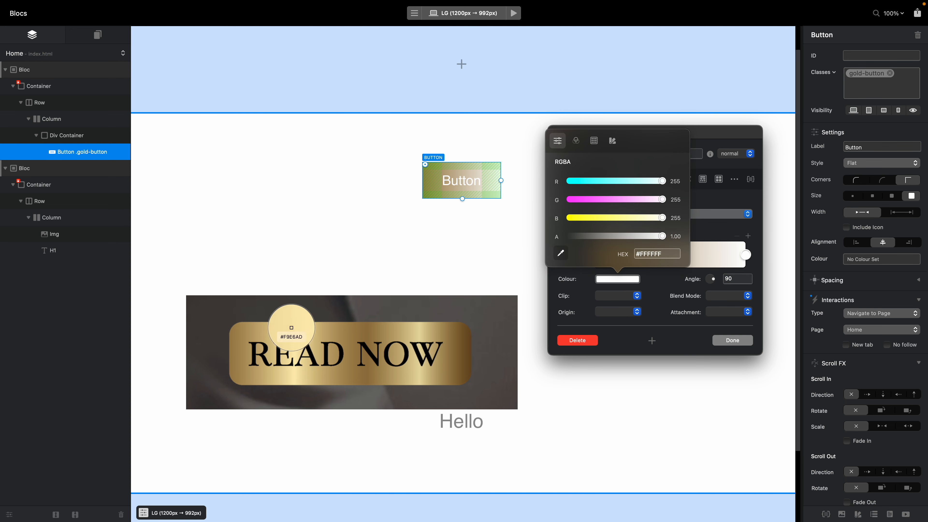
click(293, 331)
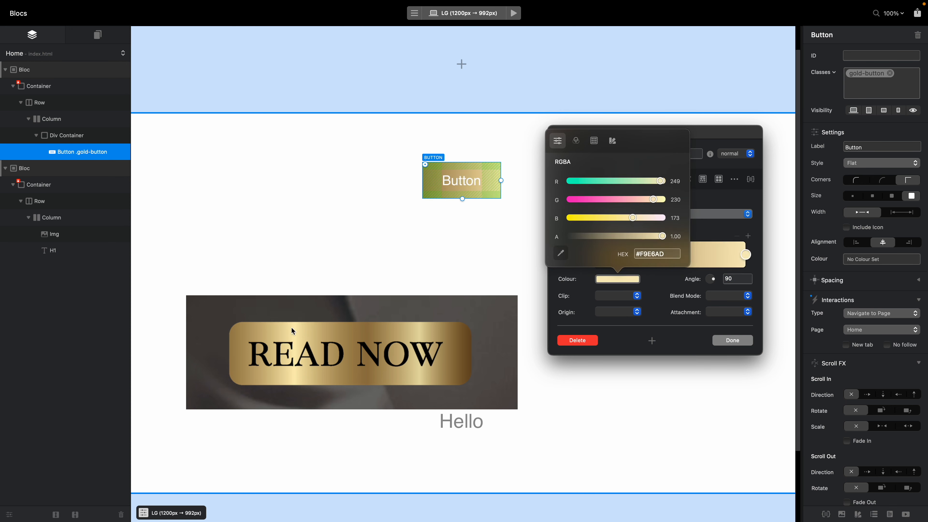
click(526, 125)
click(489, 194)
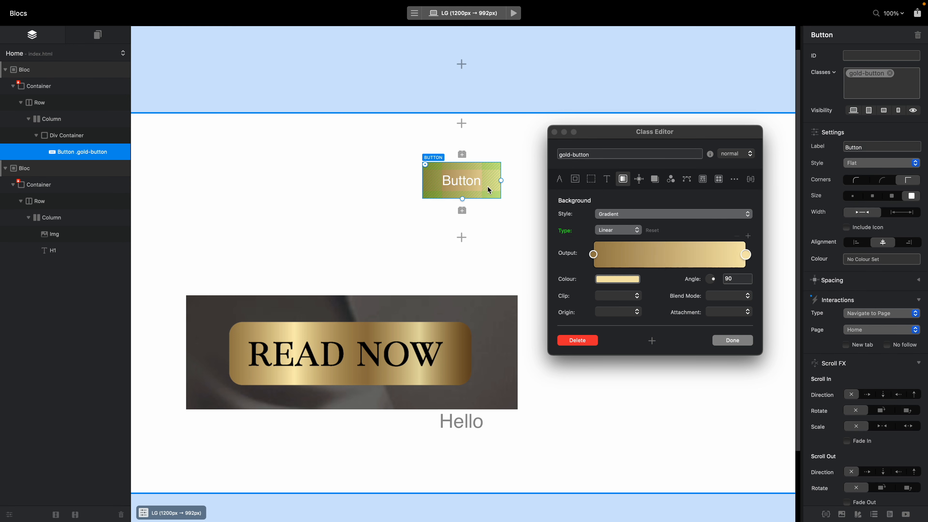
Give the gold-button class a border width of 0 px on all sides and finish editing the class
click(591, 179)
click(575, 179)
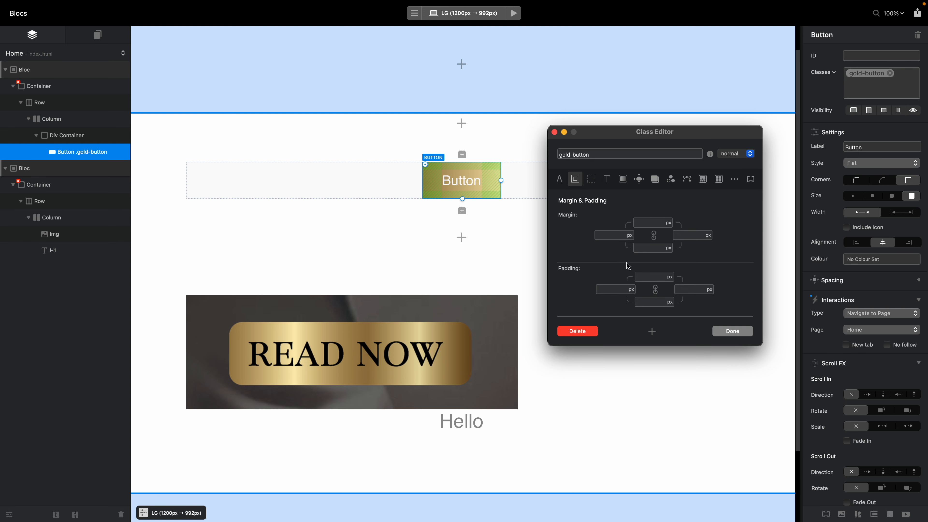
click(591, 176)
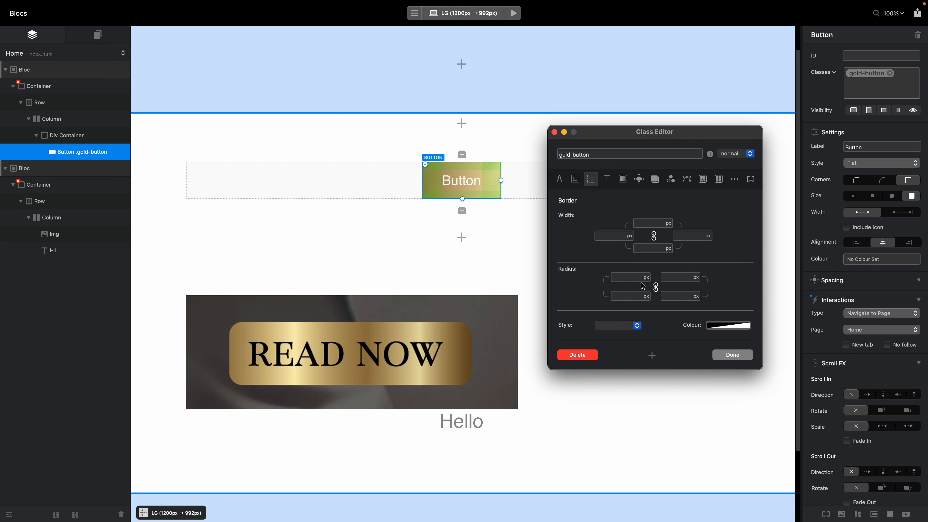
click(649, 224)
text(0)
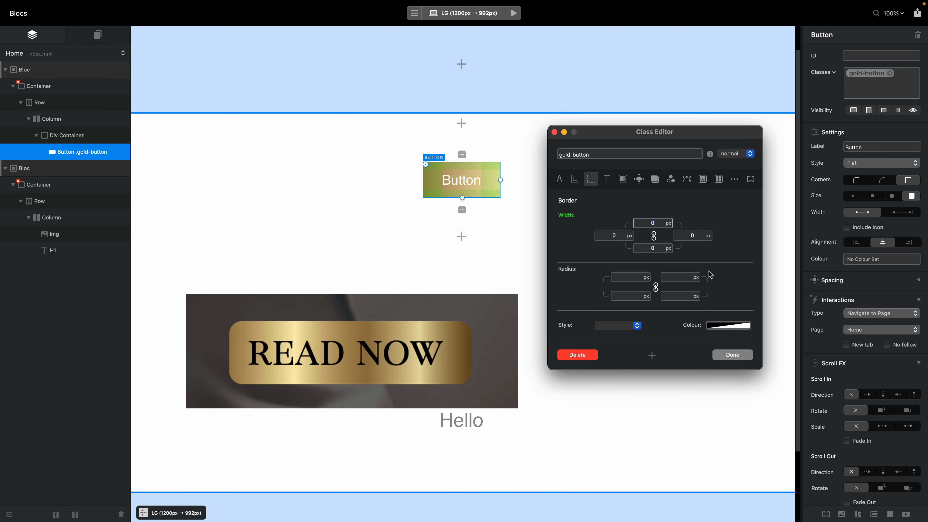
click(747, 357)
click(554, 160)
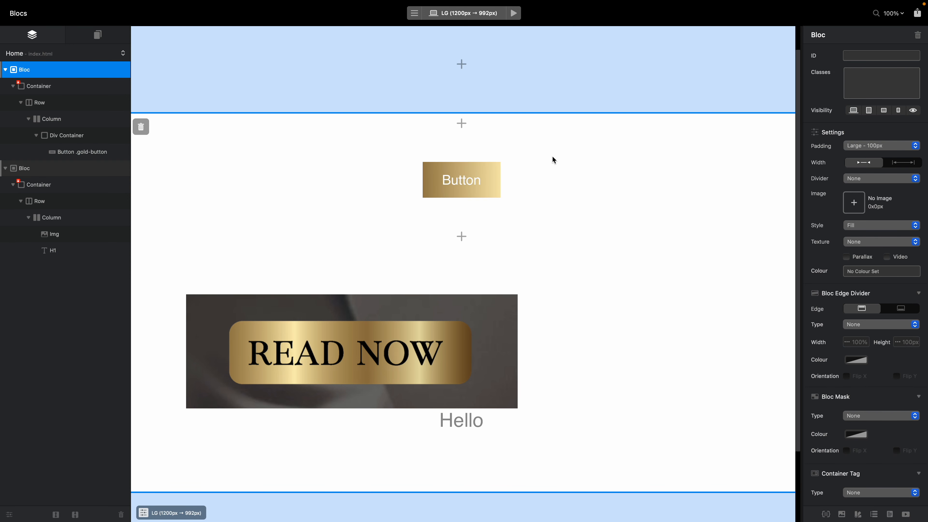
Reopen the gold-button class for editing, move its editor clear of the button, and set the button to full width
click(461, 180)
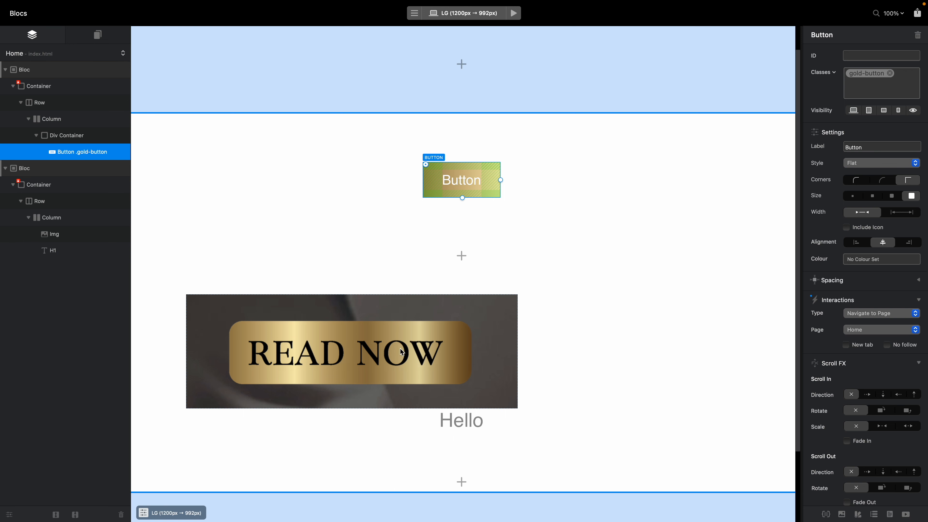
click(871, 74)
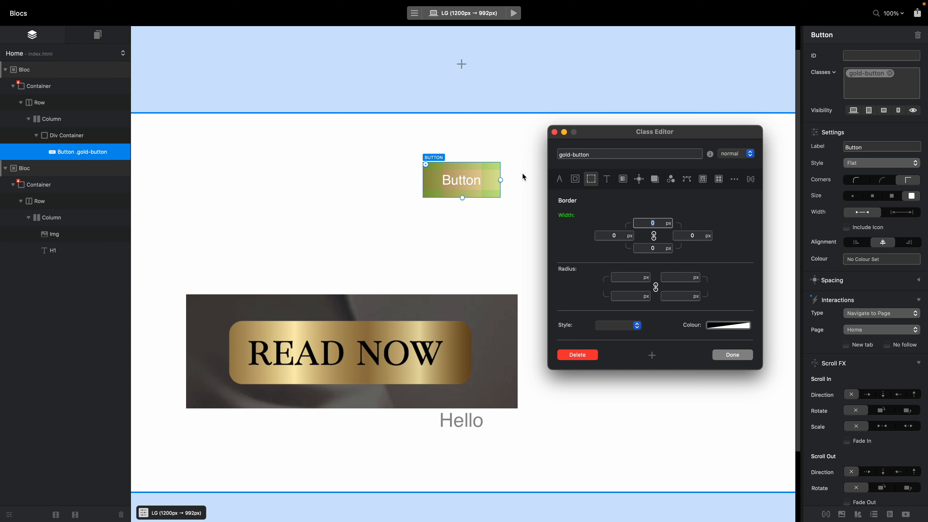
click(506, 141)
mouse_move(647, 135)
mouse_down()
mouse_move(638, 135)
mouse_move(649, 134)
mouse_up()
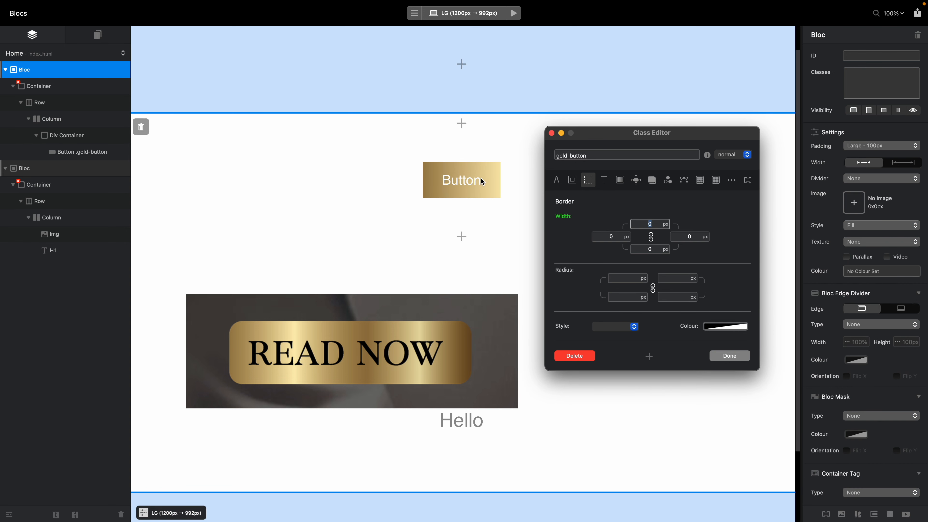
click(491, 178)
click(507, 176)
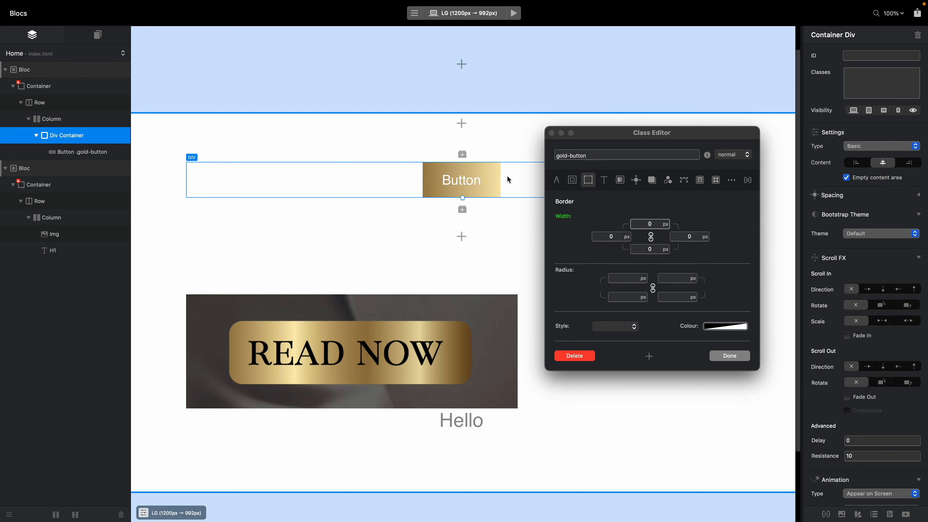
drag(622, 130, 623, 259)
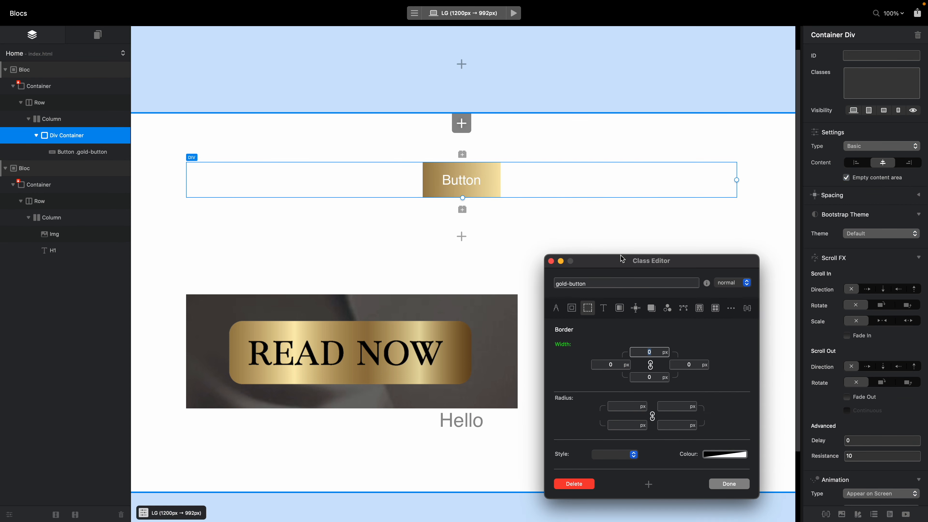
click(490, 182)
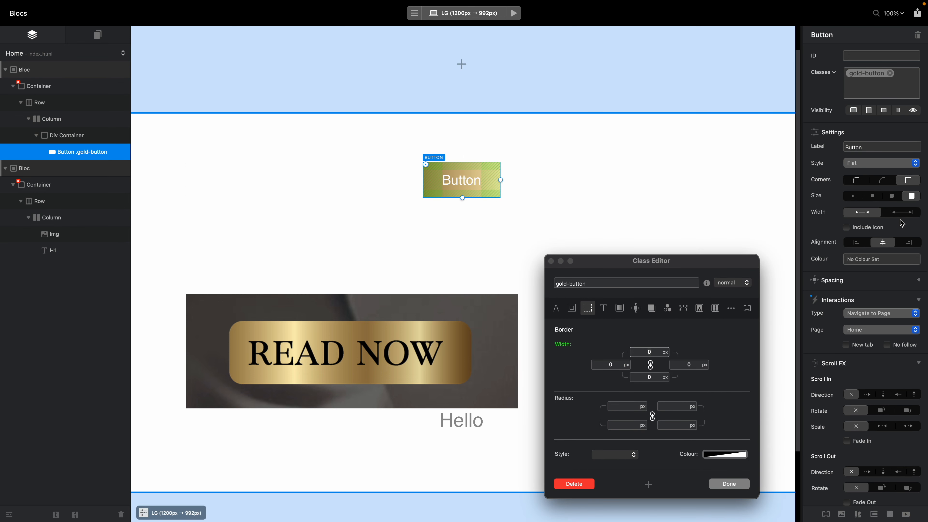
click(909, 215)
Add three colour stops to the class's background gradient, spaced at about one quarter, the middle and three quarters
drag(690, 269, 708, 228)
click(643, 269)
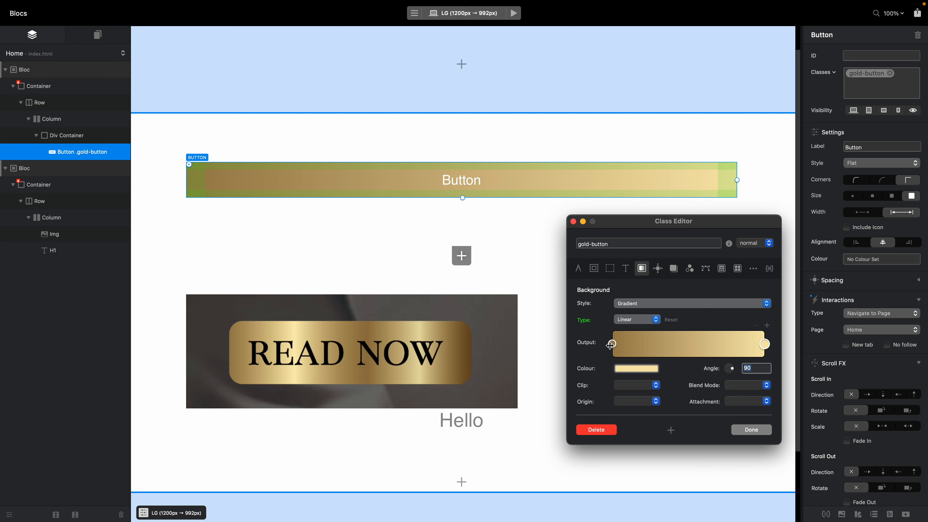
click(767, 326)
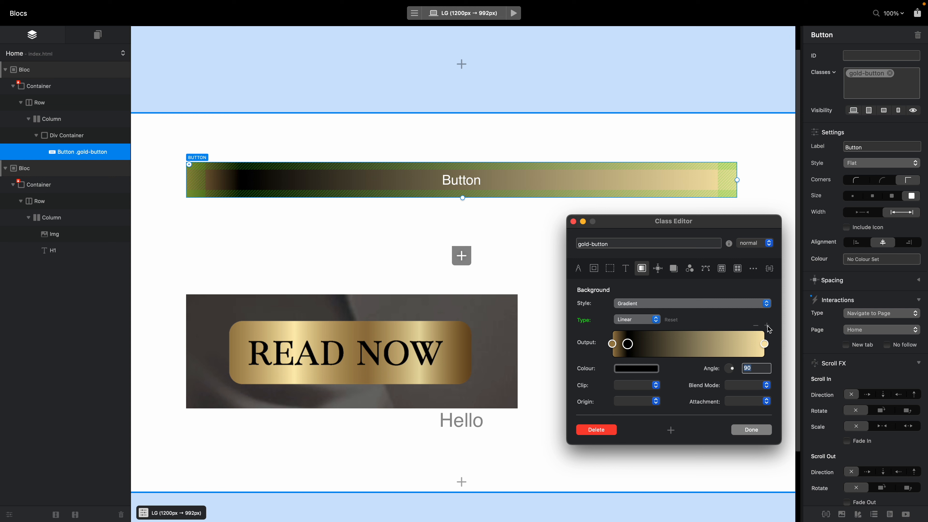
drag(628, 343, 730, 343)
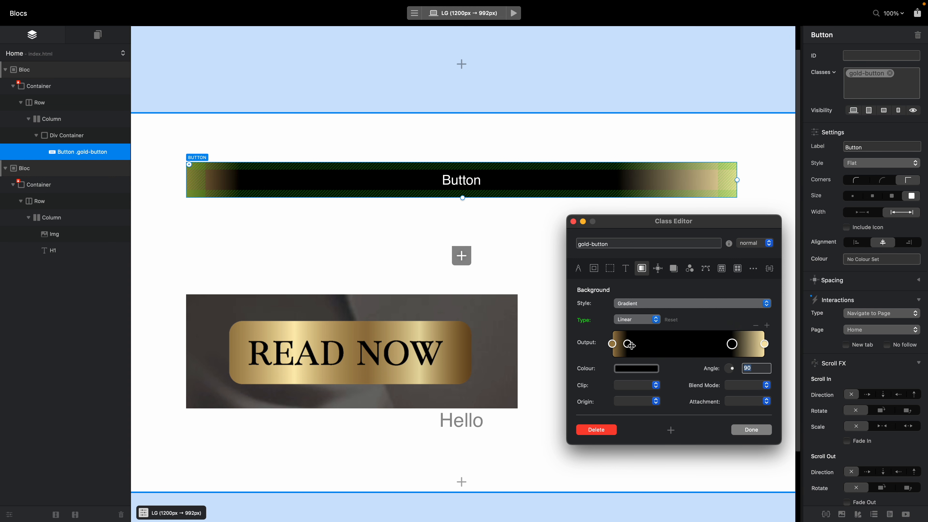
drag(628, 344, 690, 344)
click(767, 325)
drag(627, 344, 650, 344)
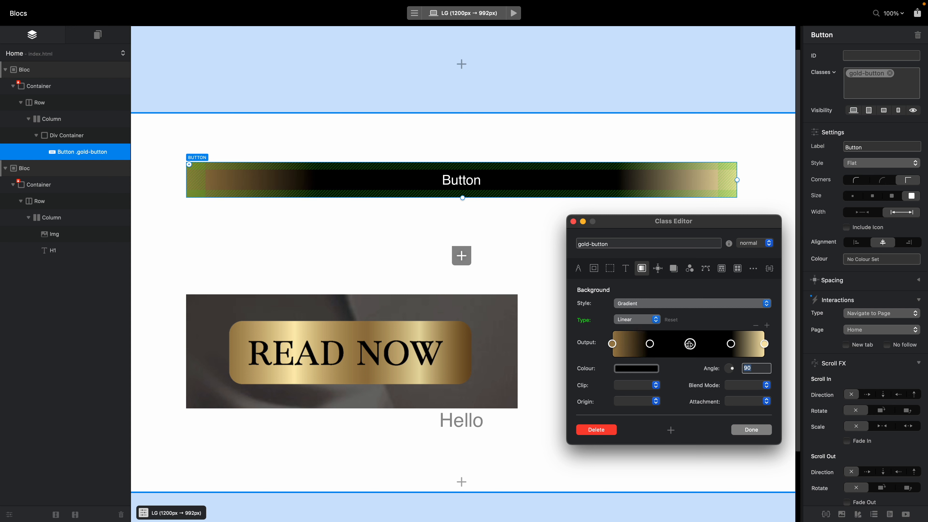
Set the middle colour stop to #977843 by sampling the darker gold in the centre of the reference button
click(625, 370)
click(580, 343)
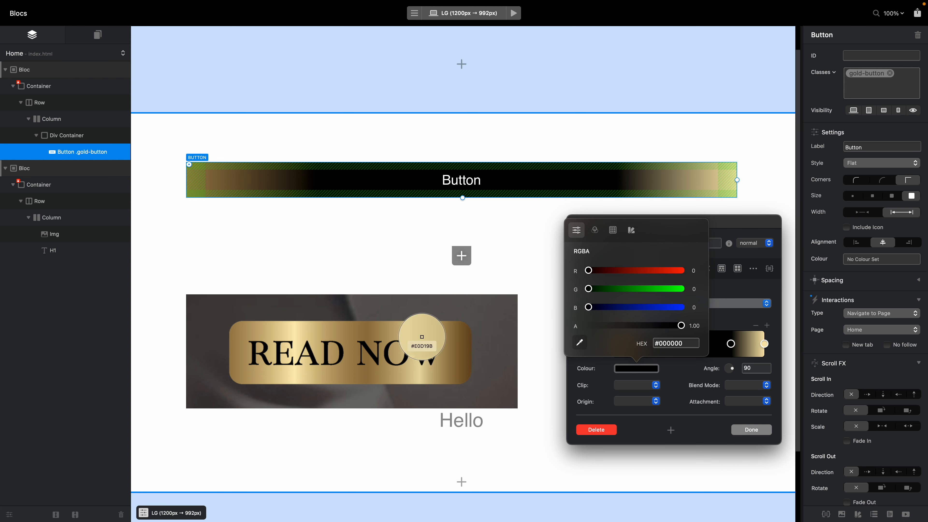
click(364, 329)
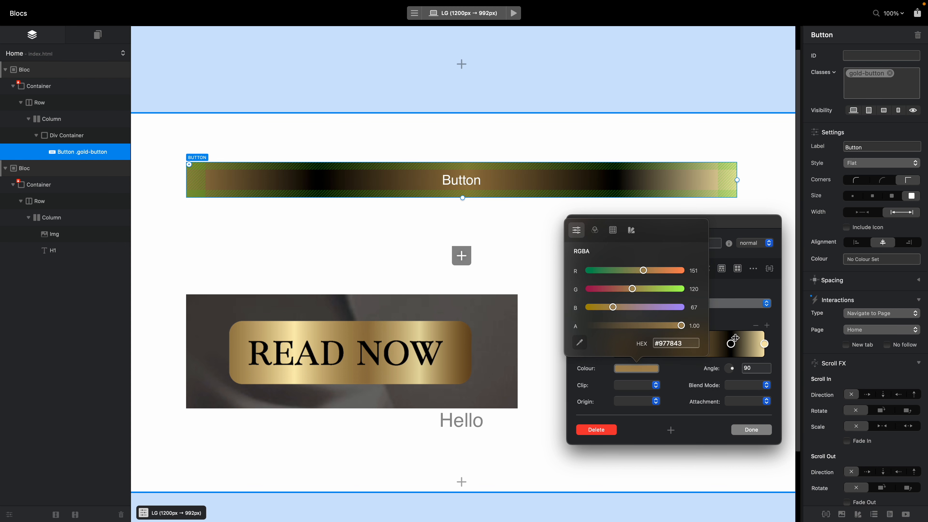
click(730, 321)
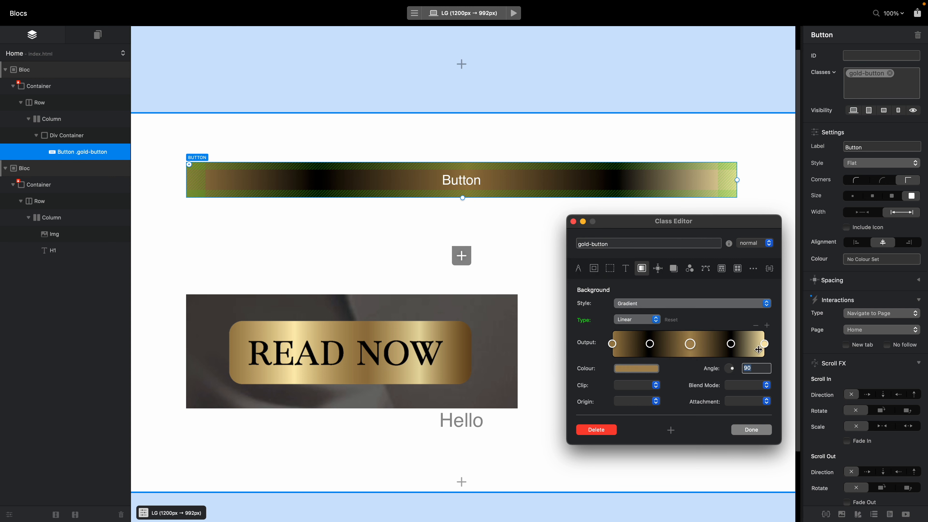
Swap the pale end stop with the black quarter stop, then set the end stop to #6D4C21 from the reference button's far edge
mouse_move(764, 344)
mouse_down()
mouse_move(636, 345)
mouse_move(779, 341)
mouse_up()
drag(664, 343, 649, 344)
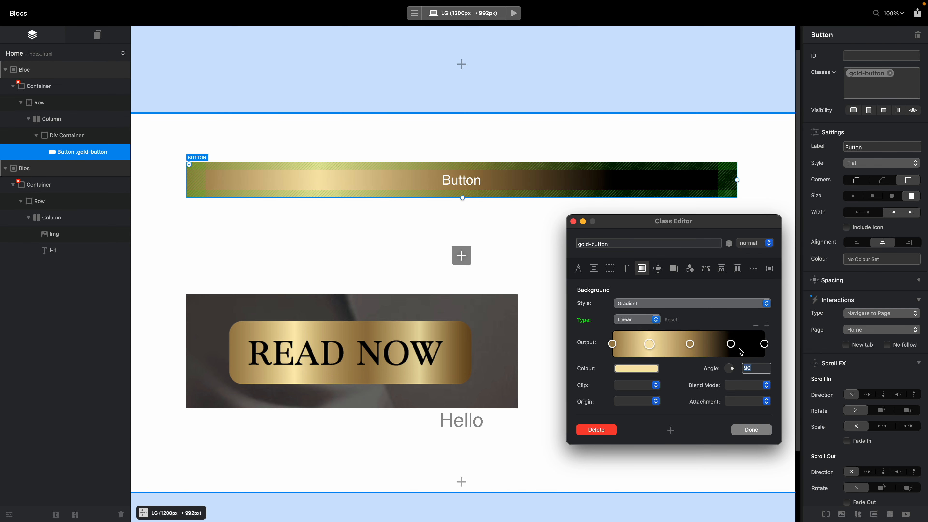
click(765, 343)
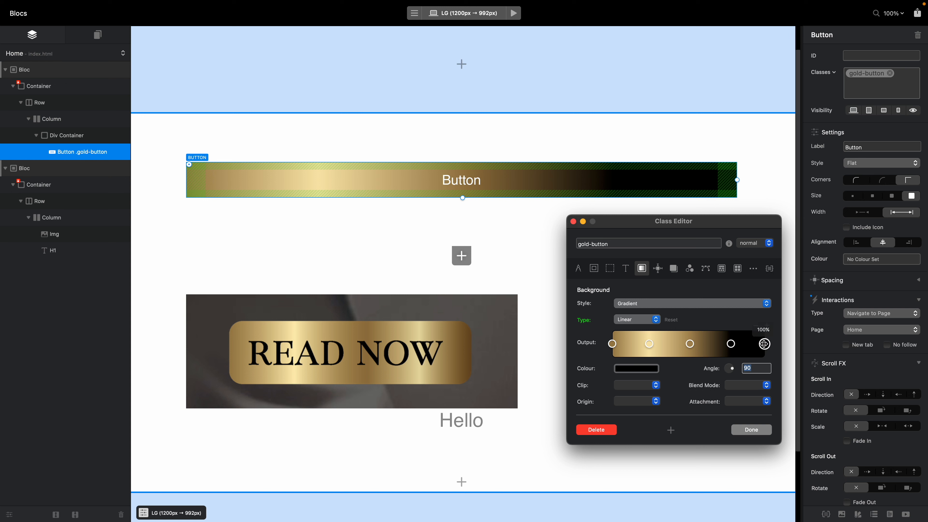
click(624, 370)
click(580, 343)
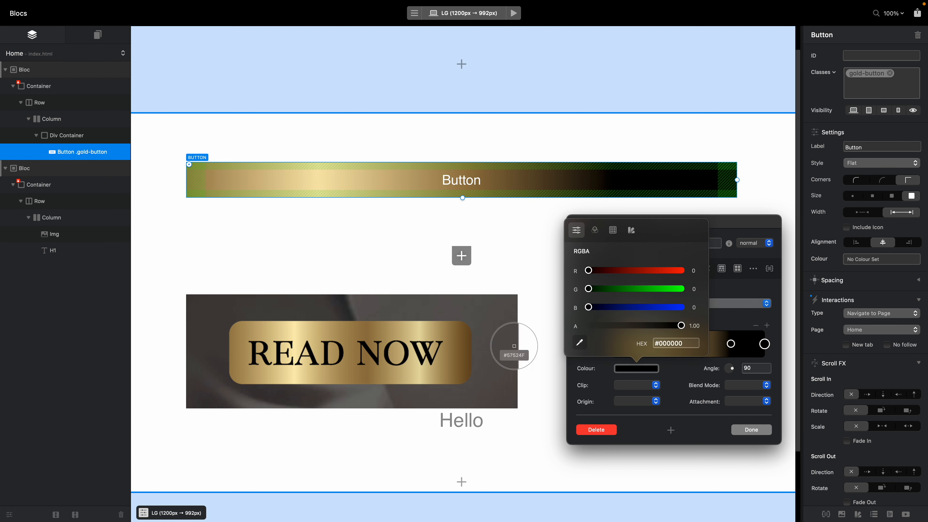
click(471, 354)
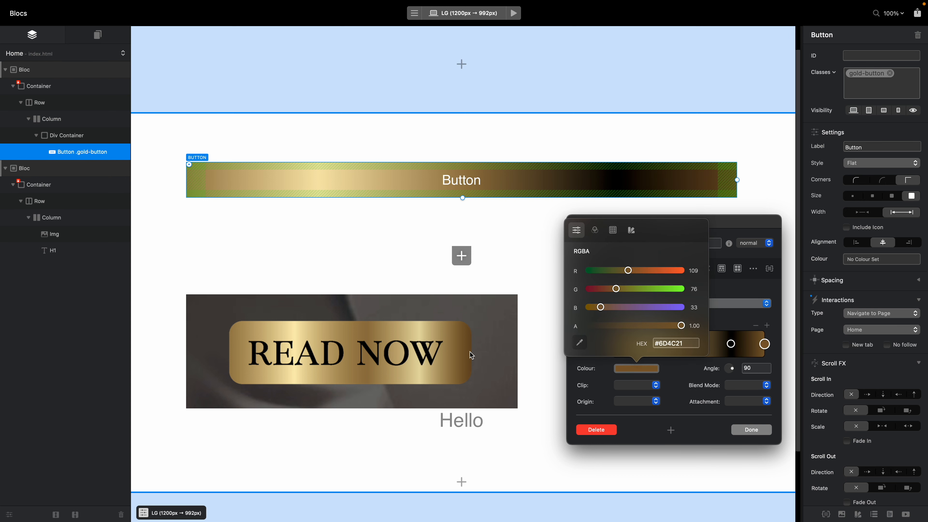
Set the three-quarter colour stop to #E6D8A2 by sampling the second light band of the reference button
click(763, 344)
click(639, 368)
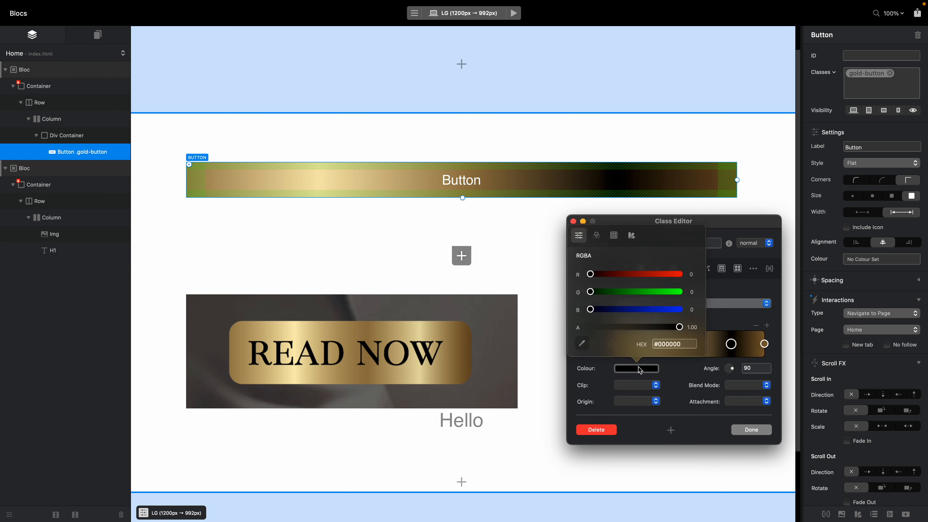
click(583, 342)
click(422, 330)
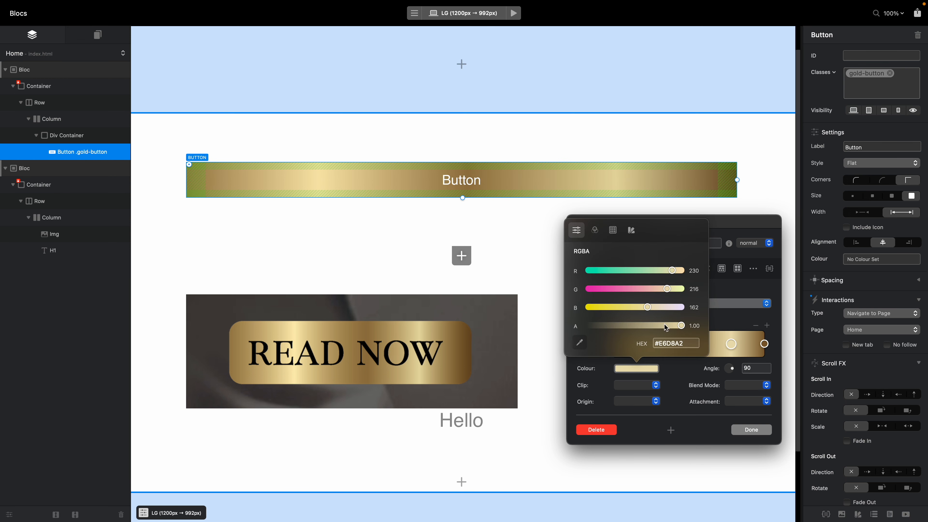
click(683, 365)
Resample the middle colour stop from the reference button's centre, making it #A68A54
click(690, 343)
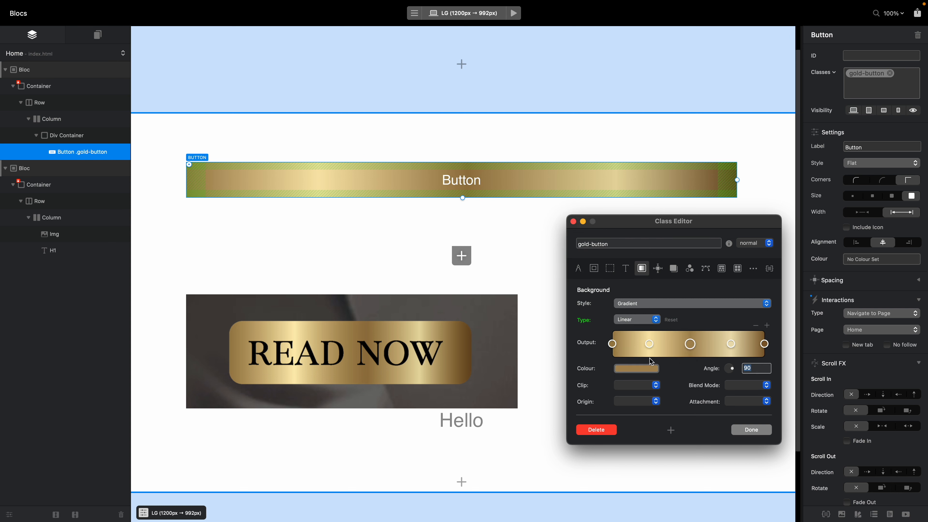
click(634, 368)
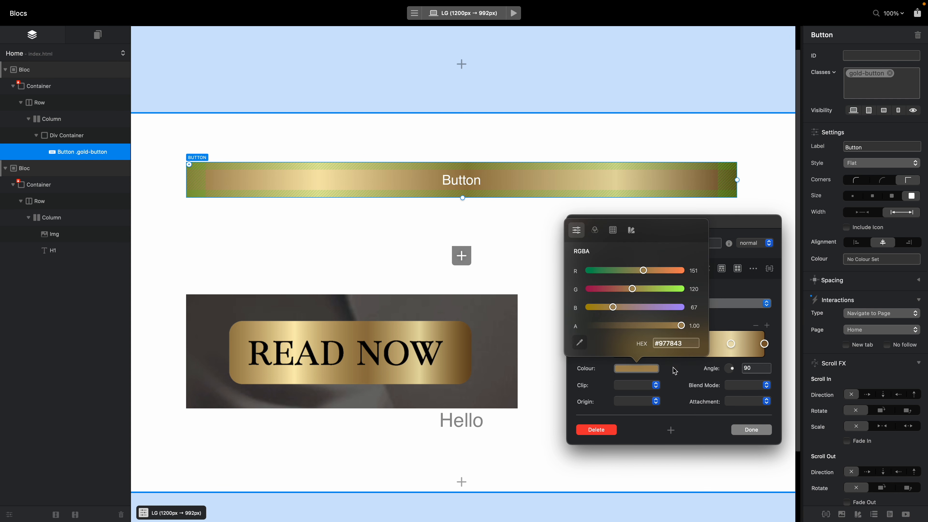
click(581, 342)
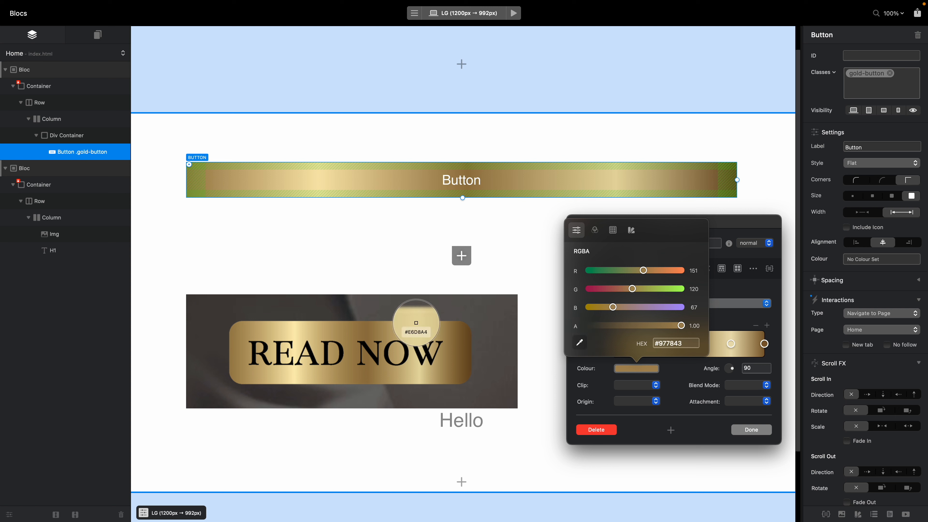
click(380, 329)
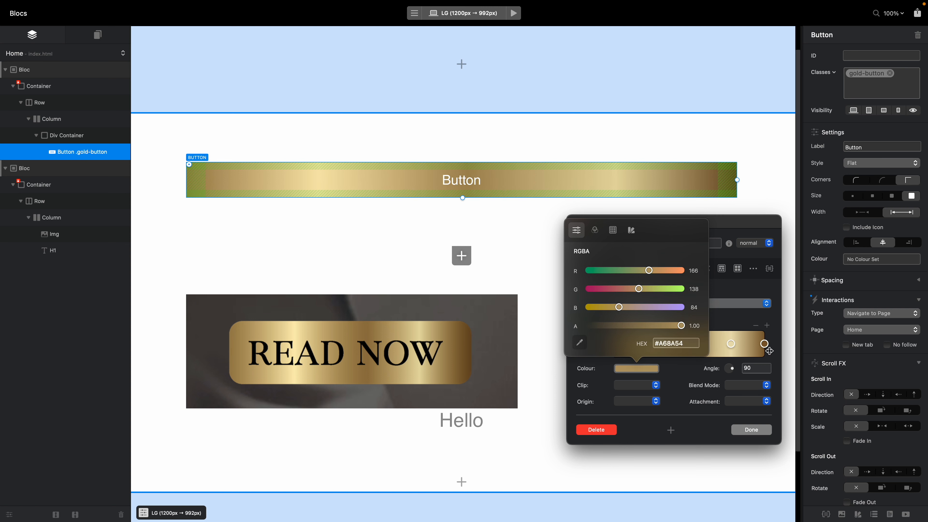
Resample the end colour stop as #7E5F2E near the reference button's far corner, then finish the class edit and deselect the button
click(764, 343)
click(637, 368)
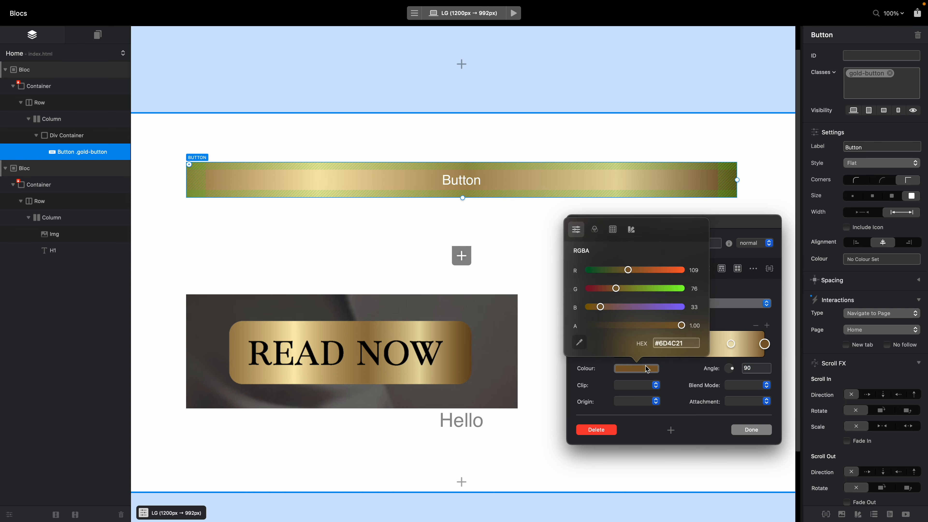
click(579, 342)
click(462, 326)
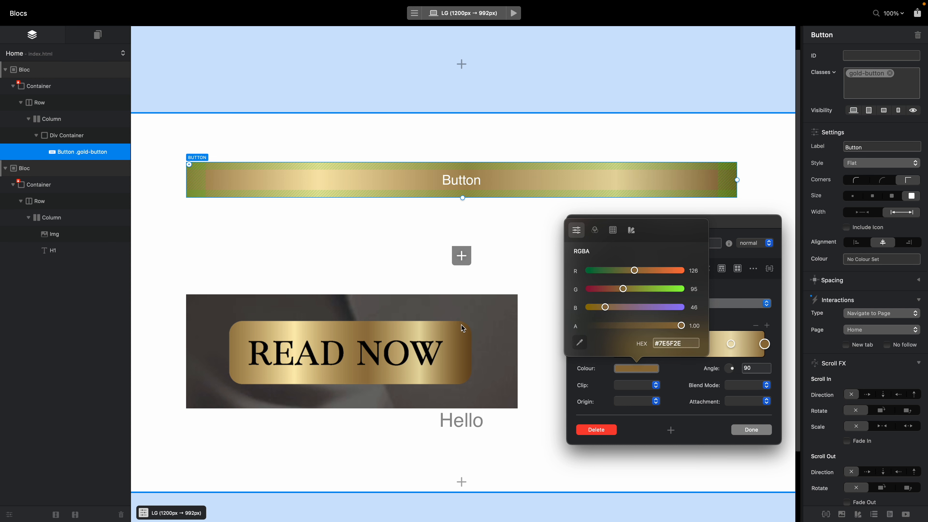
click(764, 434)
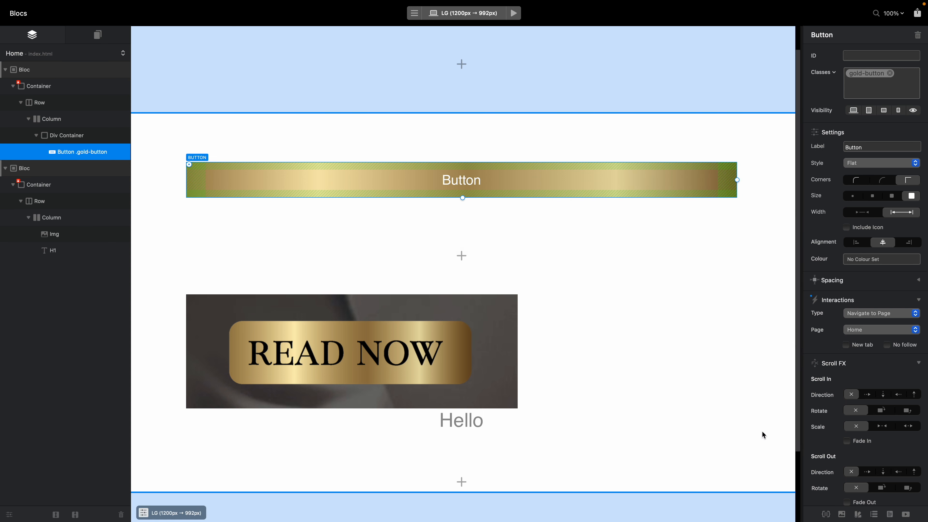
click(696, 254)
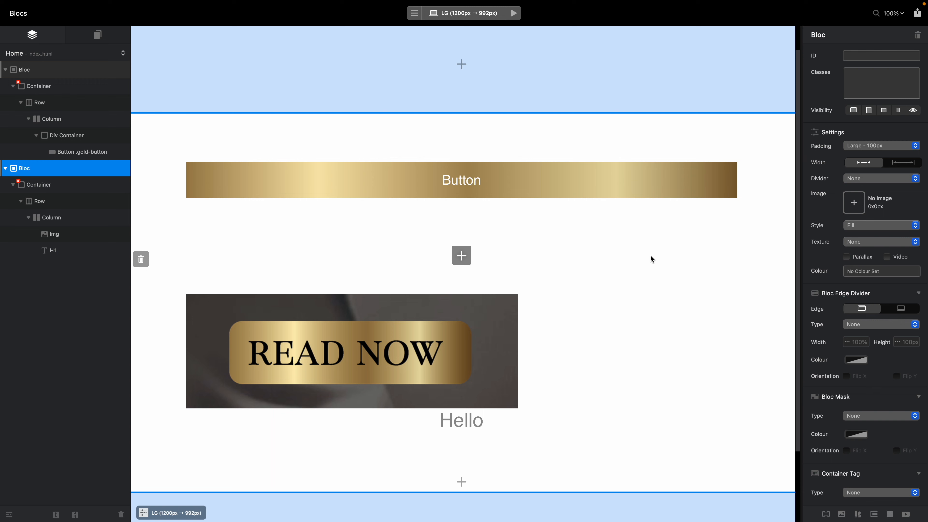
Shrink the gold button from full width to fit its text and change its label to "Read More Now"
click(529, 184)
click(863, 212)
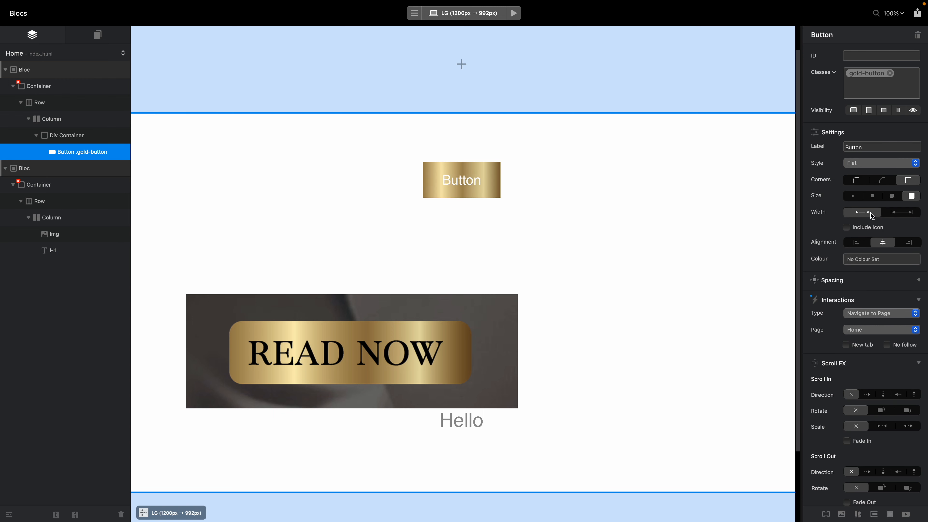
double_click(873, 151)
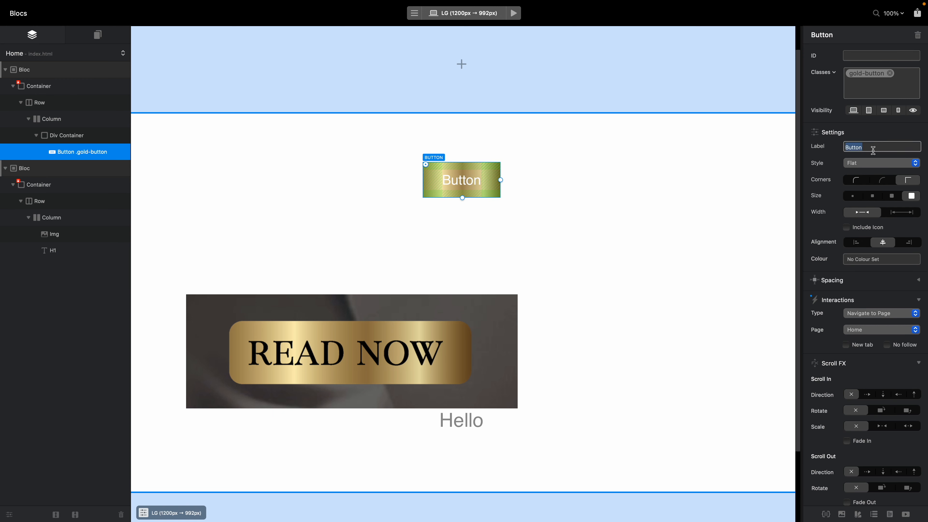
text(Read )
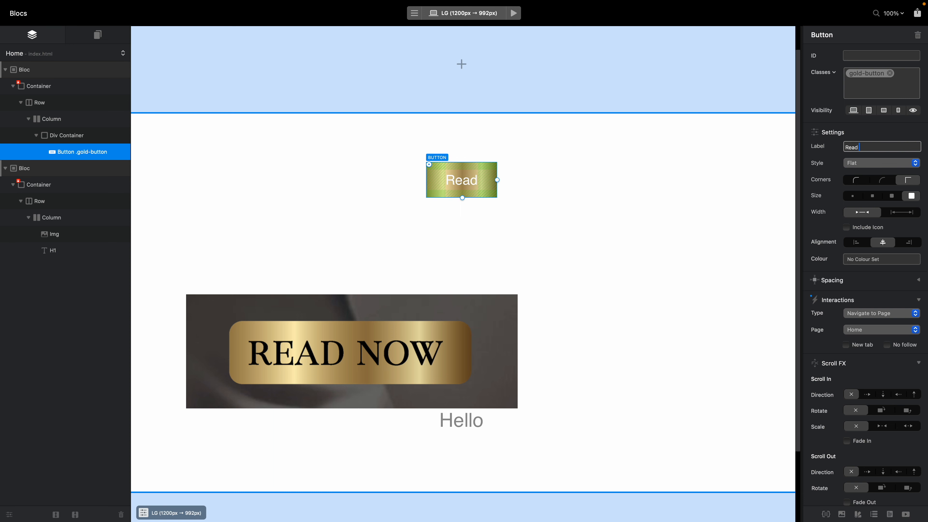
text(More Now)
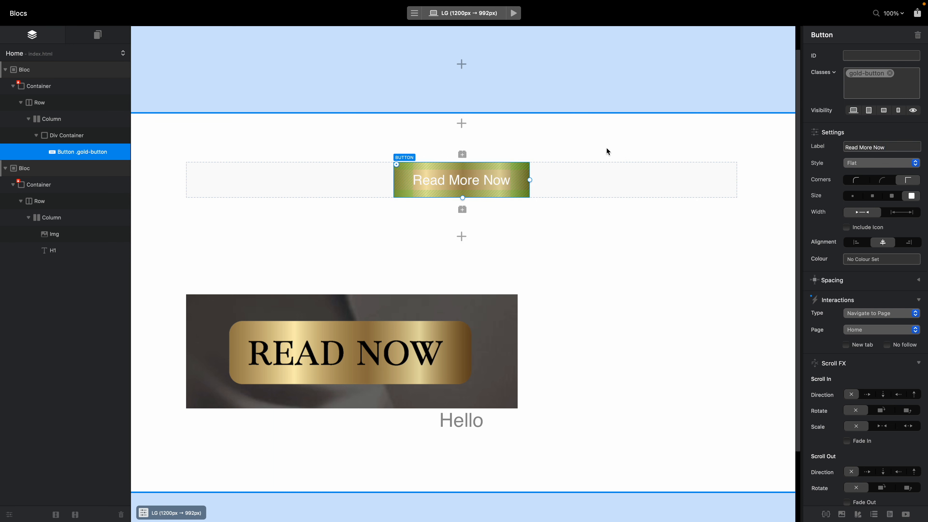
click(607, 148)
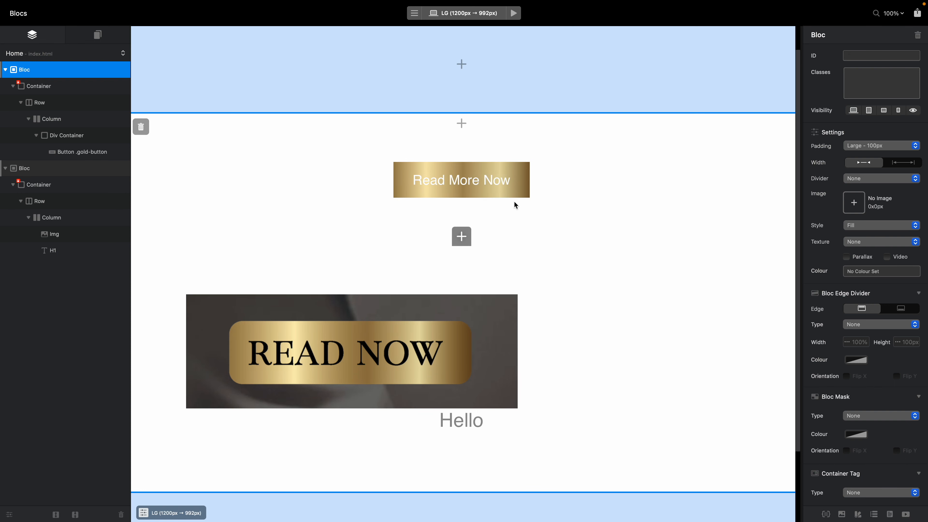
Give the button rounded corners and set a 14 px border radius in its gold-button class
click(482, 169)
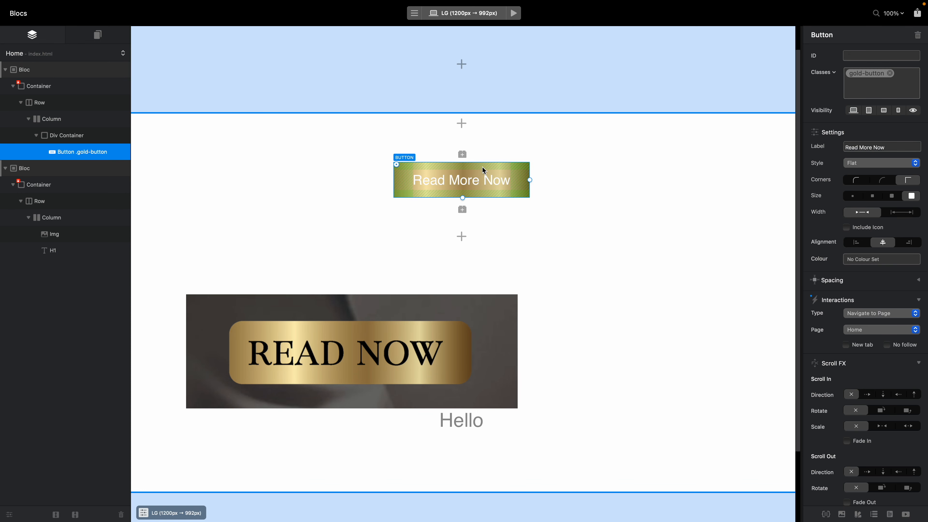
double_click(874, 78)
click(856, 180)
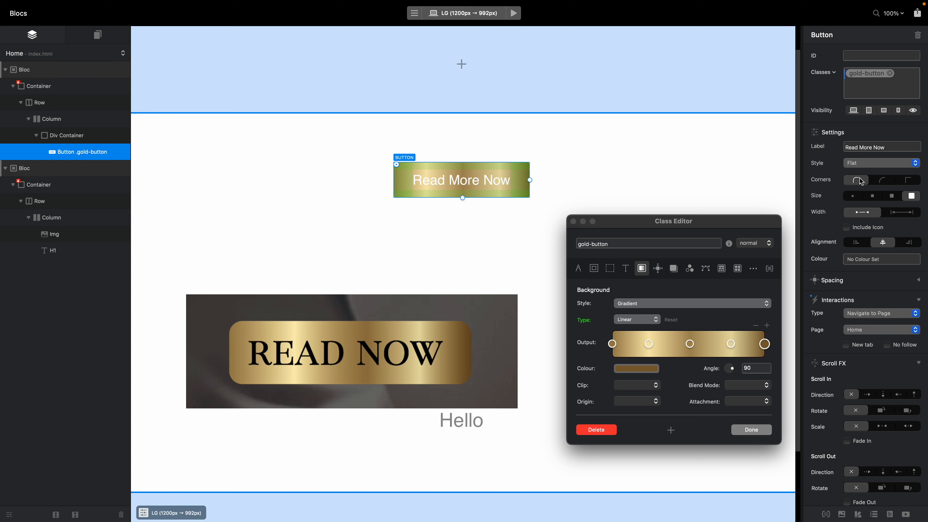
click(594, 268)
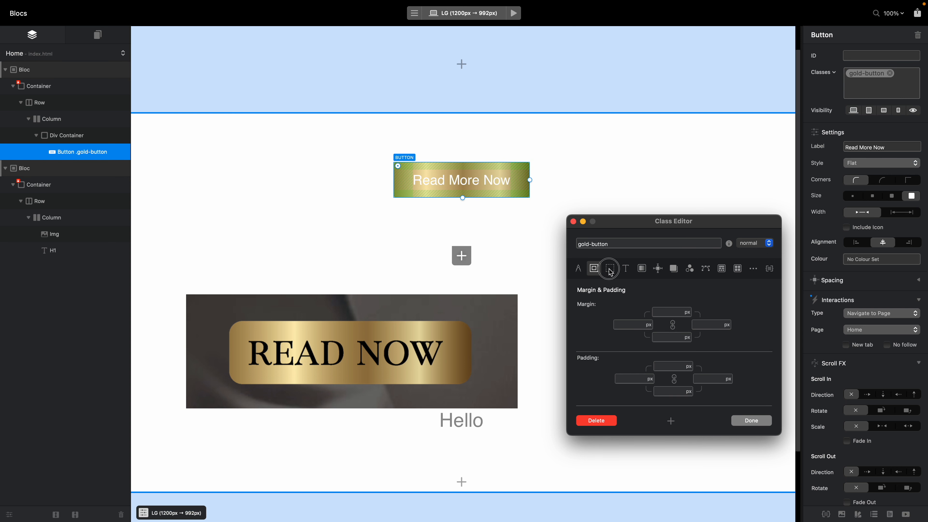
click(610, 268)
click(641, 367)
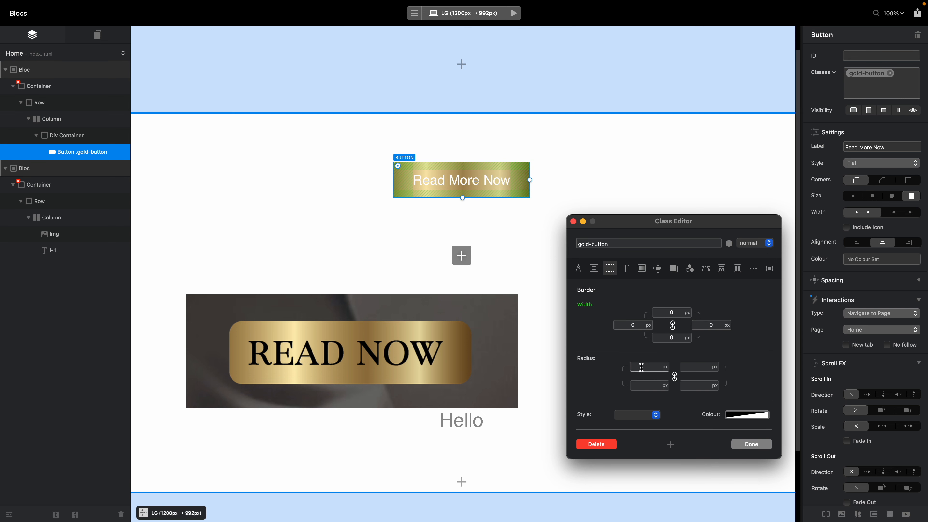
text(14)
Set the gold-button class text to opaque black, uppercase and bold, then preview the page
click(626, 268)
click(641, 336)
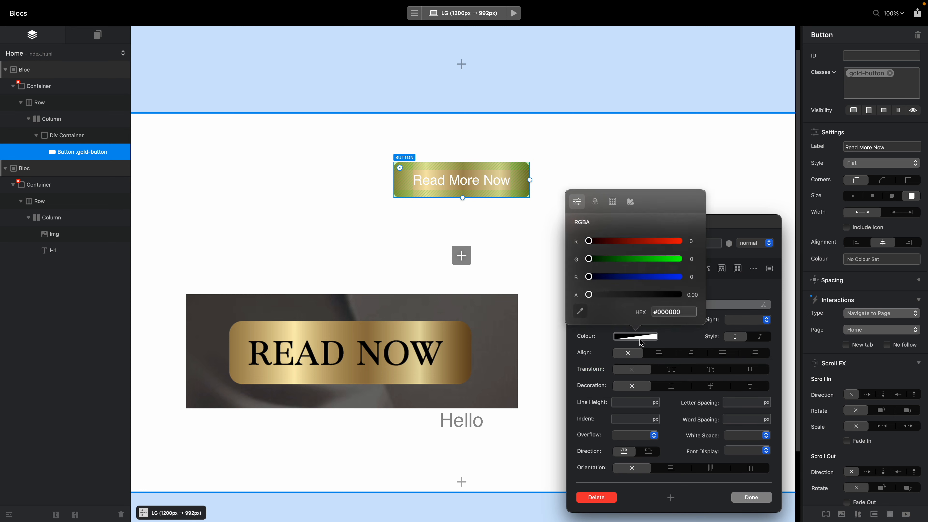
drag(625, 294, 713, 292)
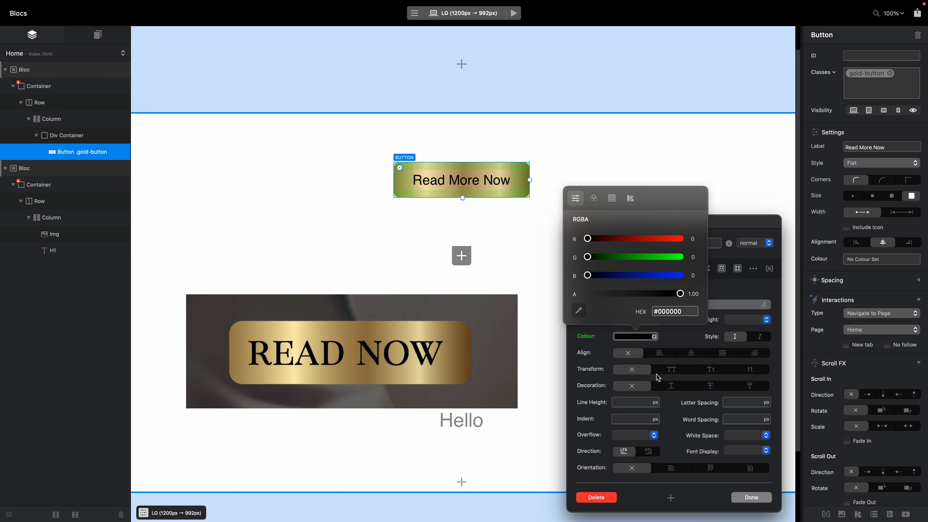
click(672, 369)
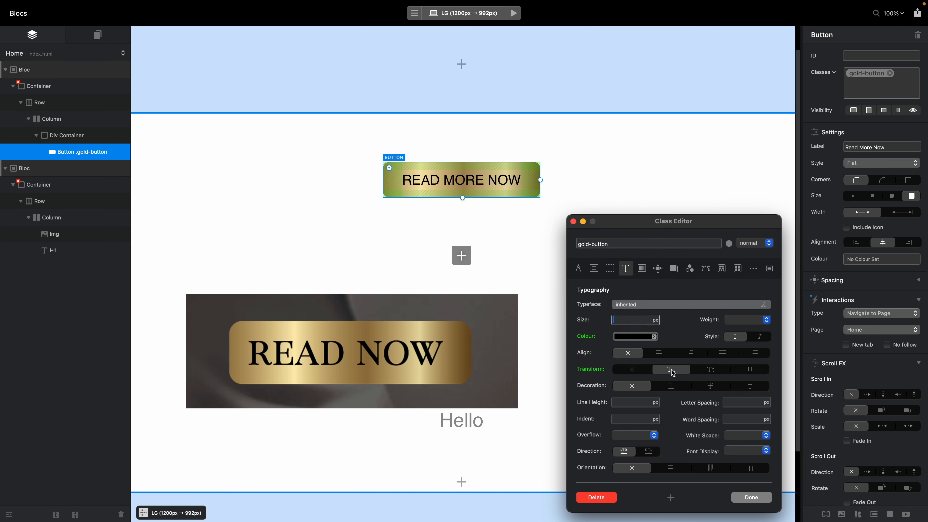
click(745, 322)
click(742, 346)
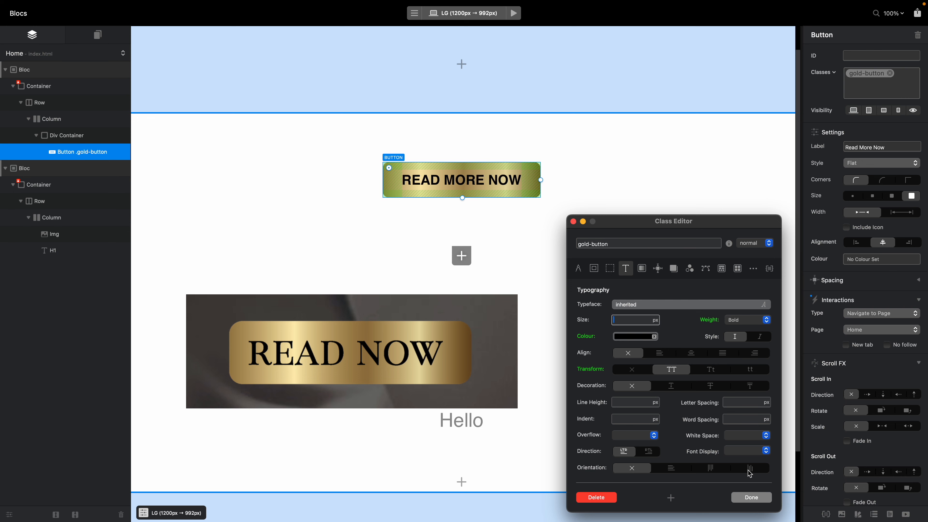
click(751, 497)
click(624, 164)
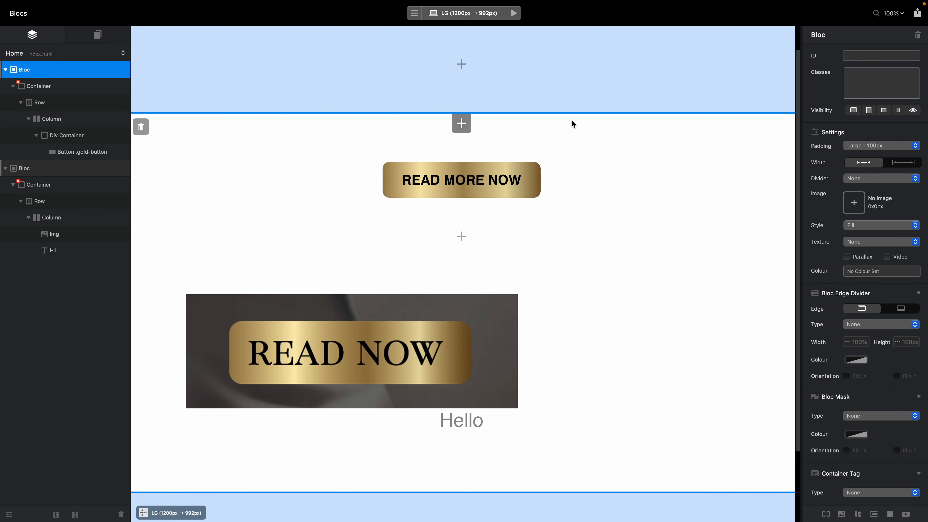
click(513, 14)
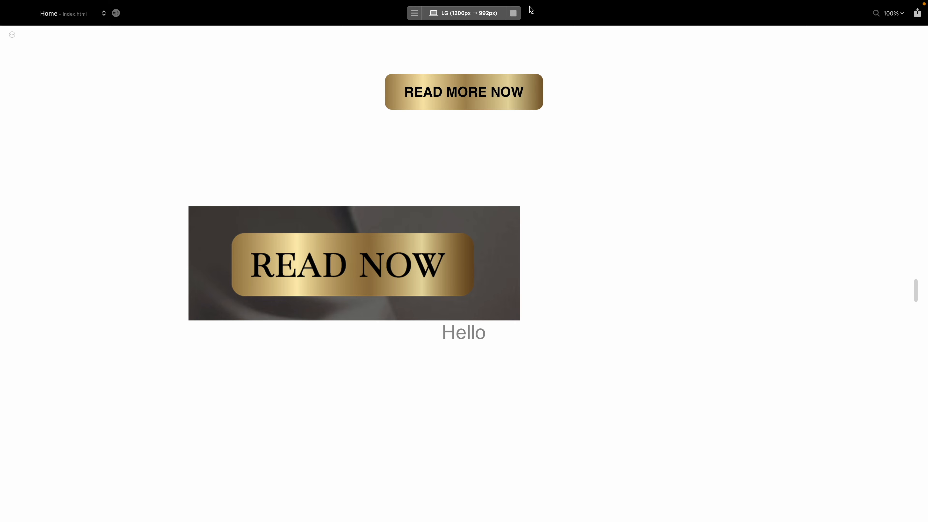
click(515, 15)
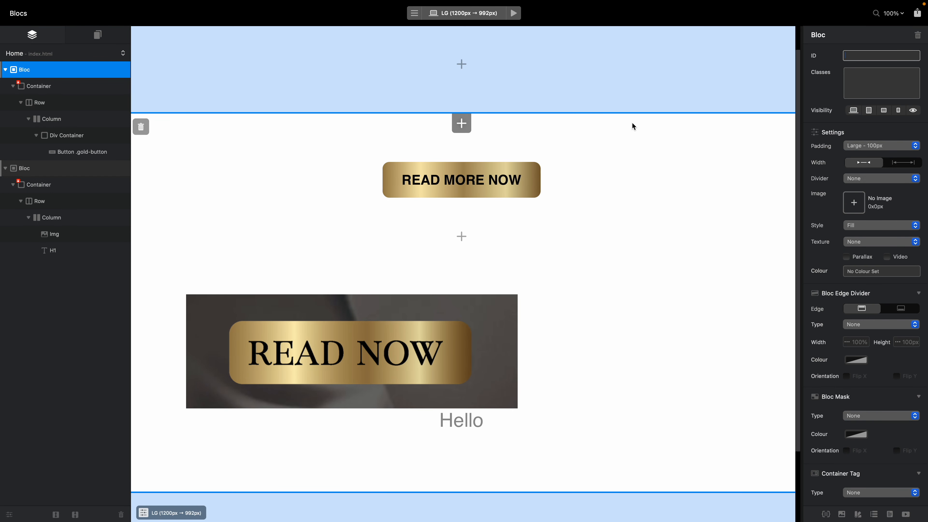
Start a linear gradient background for the :hover state of the button's gold-button class
click(533, 170)
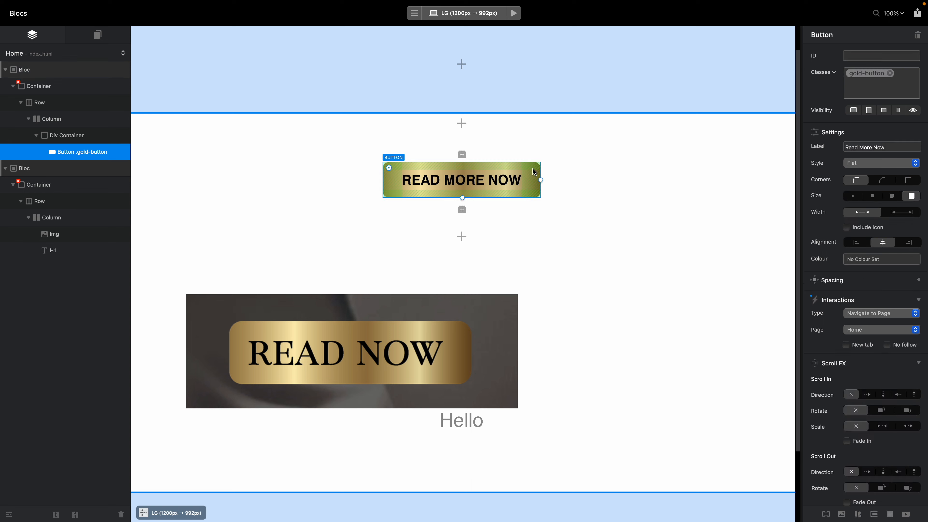
click(866, 73)
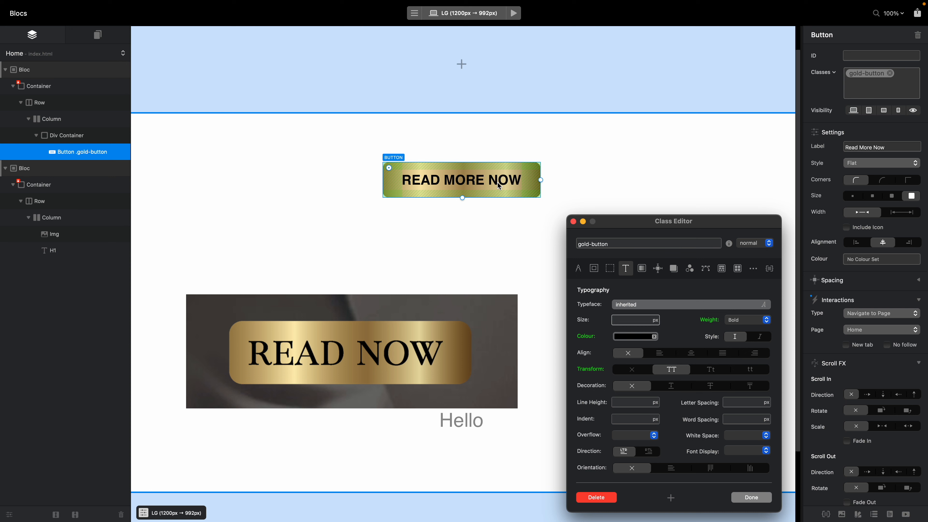
click(643, 269)
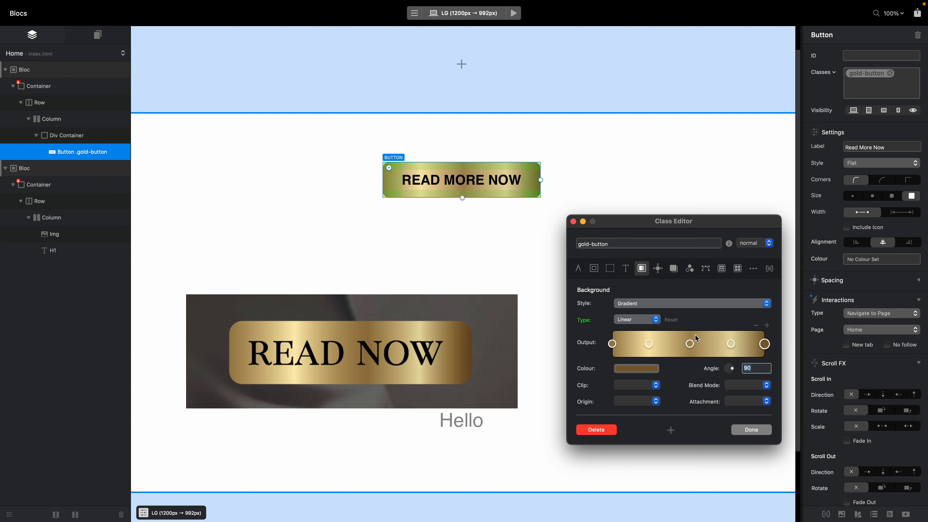
click(613, 344)
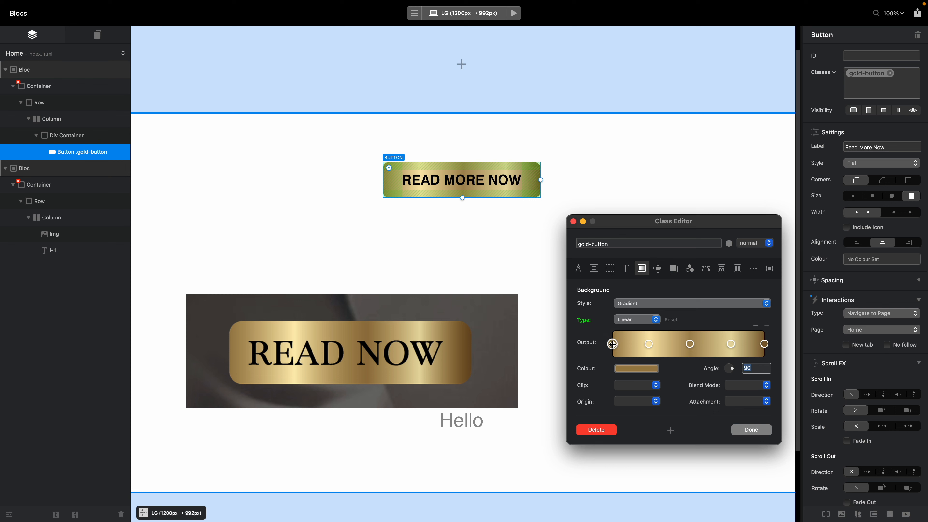
click(747, 244)
click(749, 257)
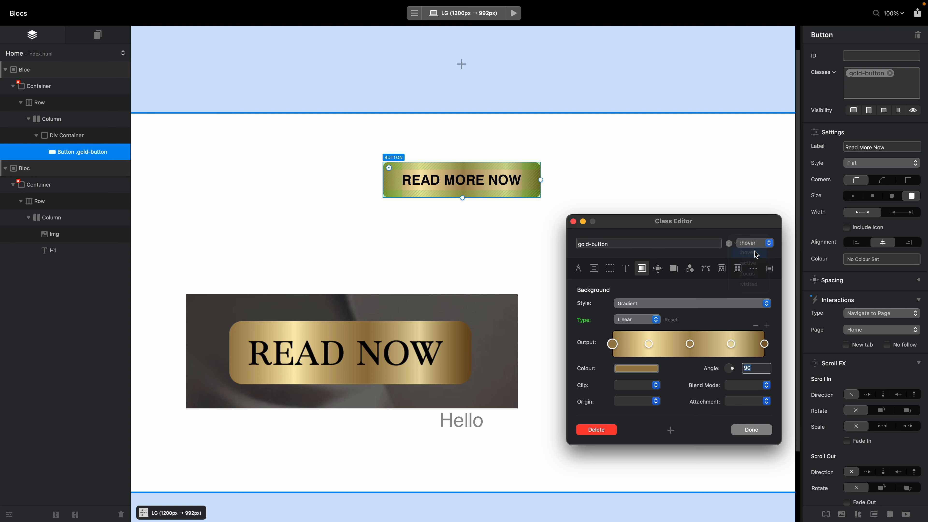
click(645, 303)
click(651, 316)
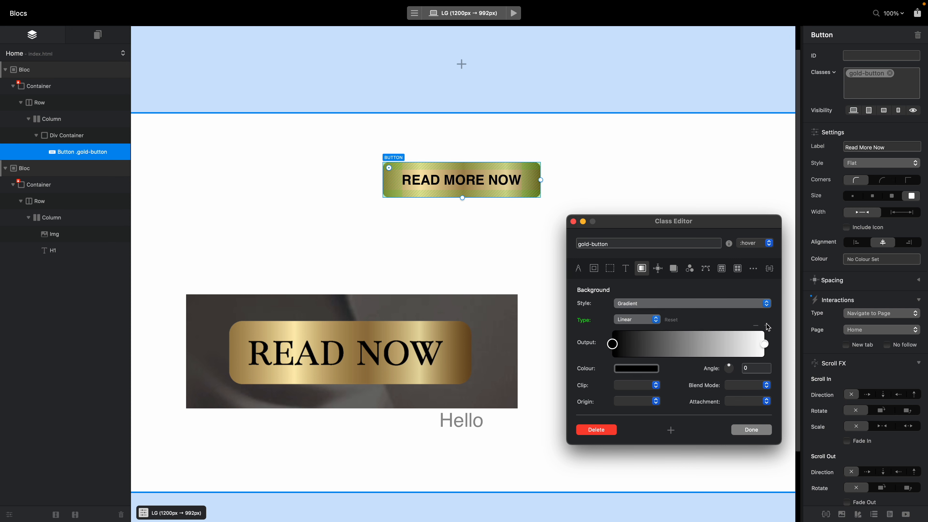
Add three intermediate colour stops to the hover gradient, at about the quarter, middle and three-quarter points
click(767, 326)
drag(627, 343, 687, 344)
drag(627, 344, 732, 344)
Sample the hover gradient's start stop from the reference button's near edge and its quarter stop as #FAEAAF from the first light band
click(613, 344)
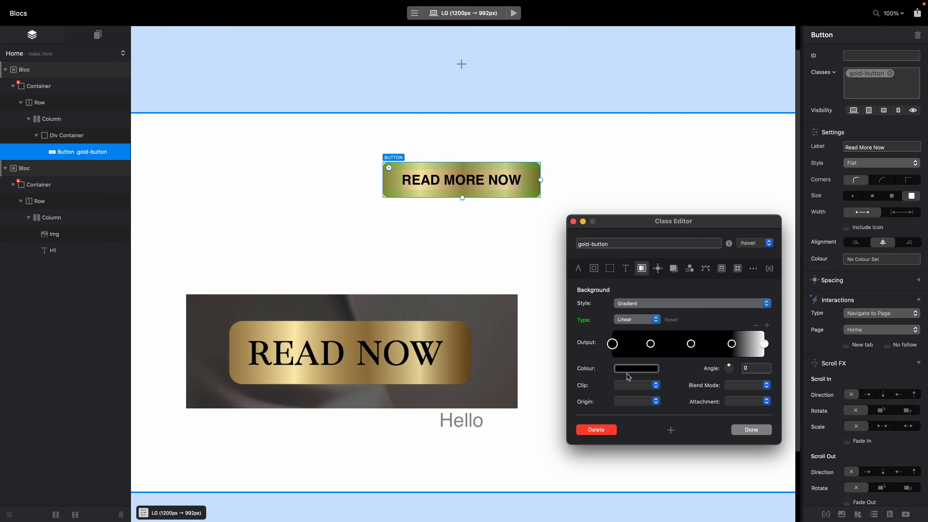
click(636, 368)
click(580, 343)
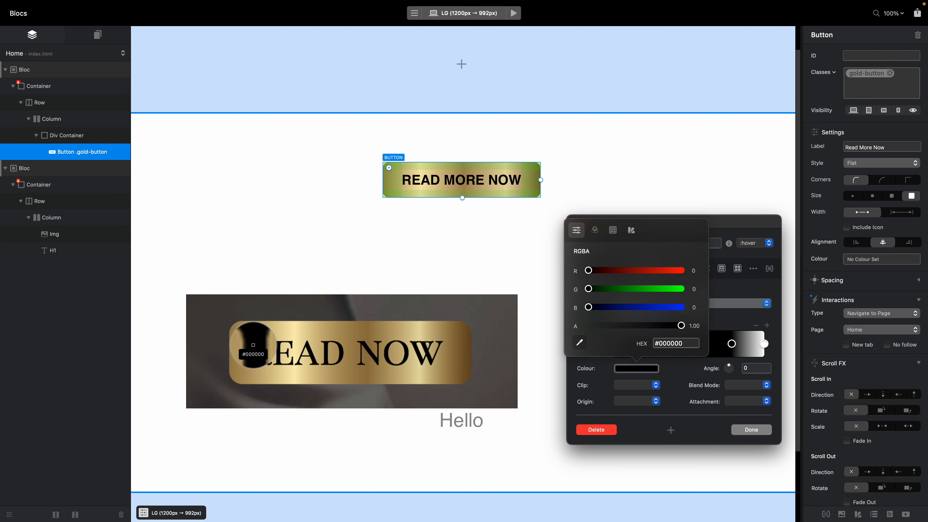
click(236, 341)
click(651, 343)
click(580, 342)
click(294, 341)
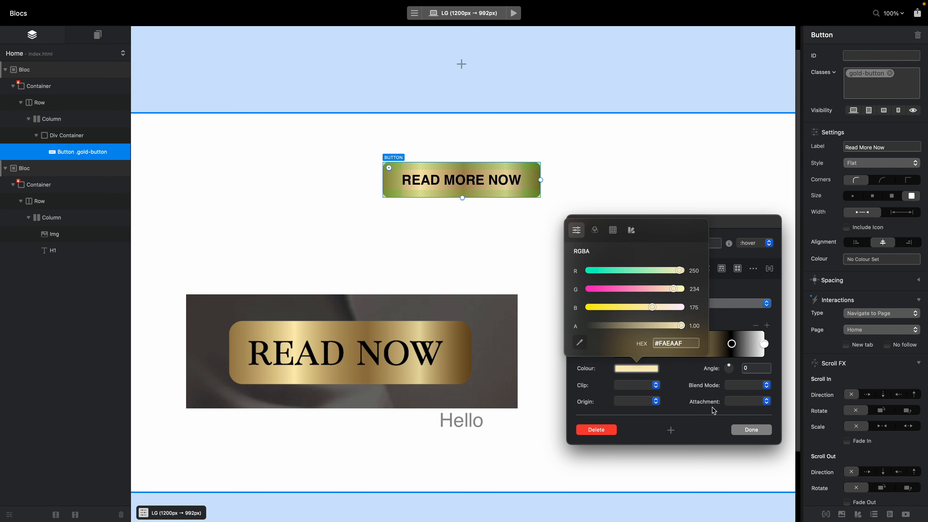
Sample the remaining hover gradient colours from the reference button, then preview the button's hover effect
click(732, 344)
click(579, 343)
click(417, 327)
click(764, 343)
click(755, 243)
click(751, 429)
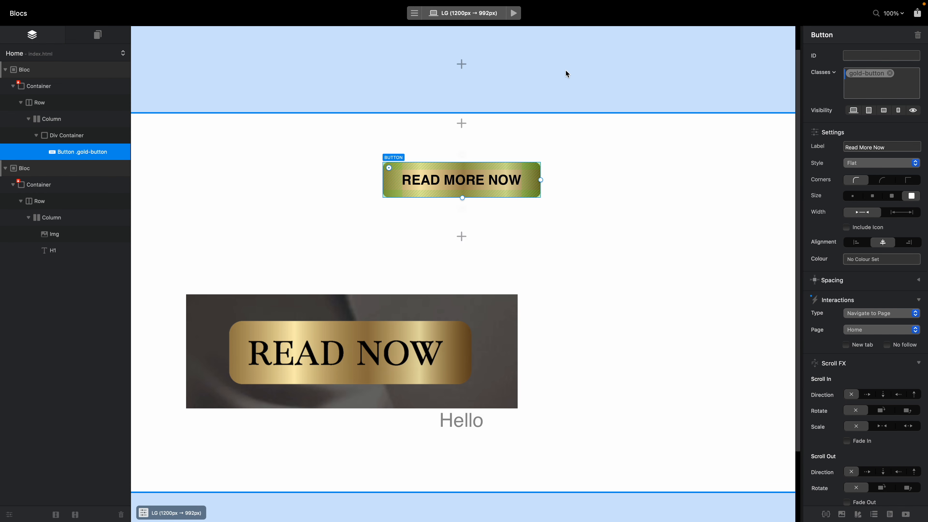
click(513, 13)
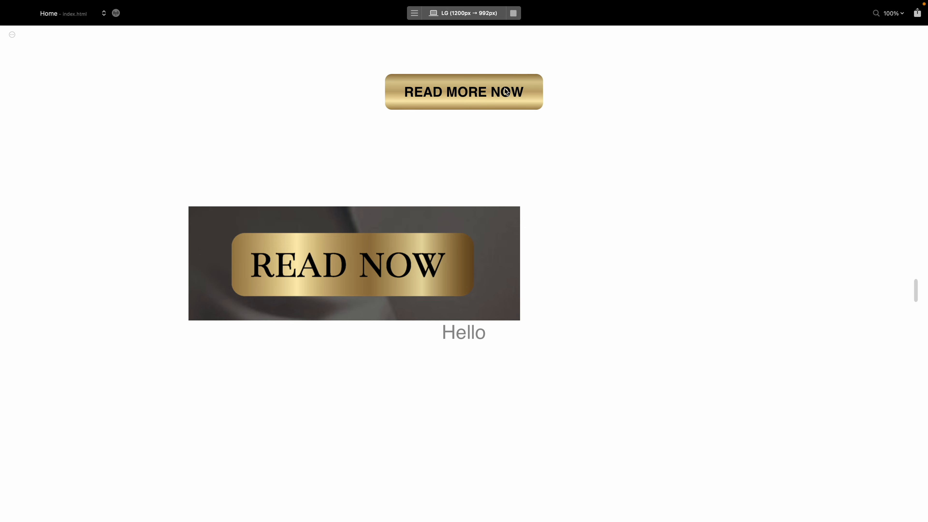
click(513, 13)
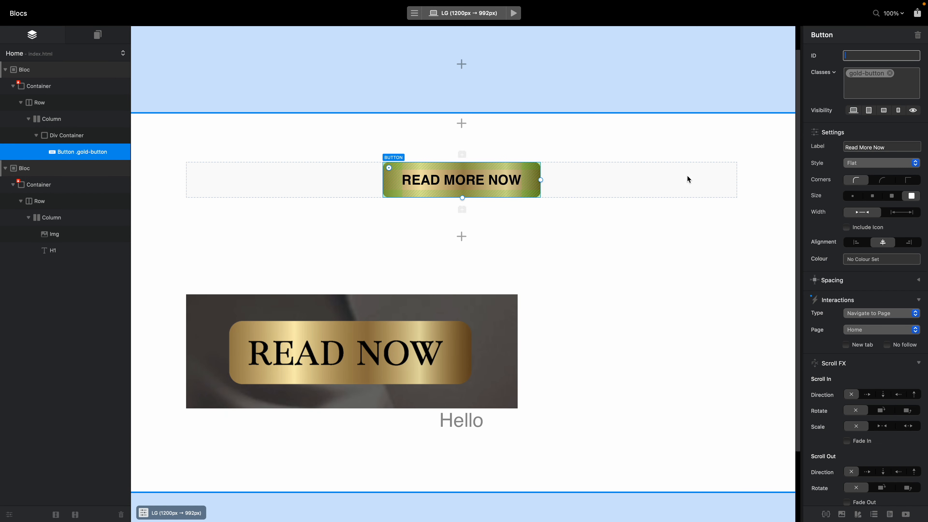
Set the gold-button class's :hover gradient angle to 90 and preview the page again
double_click(868, 75)
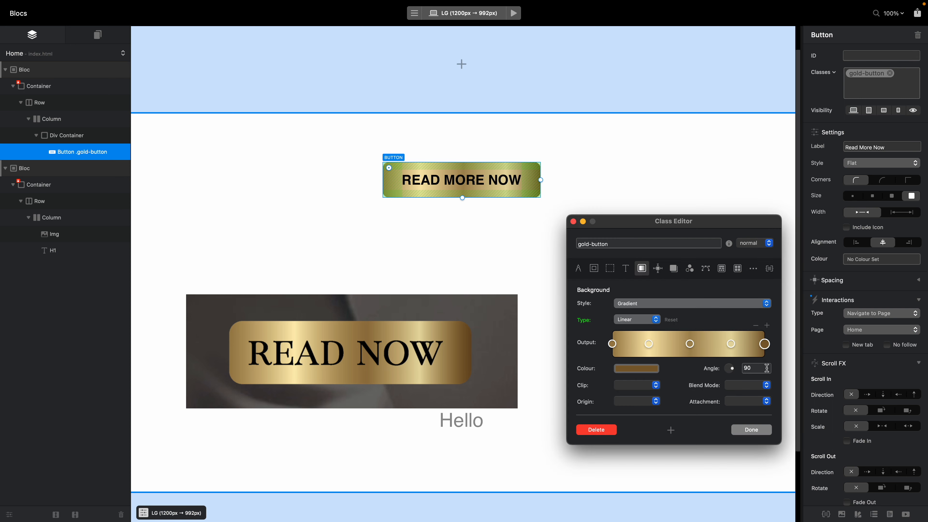
drag(762, 371, 738, 369)
click(762, 244)
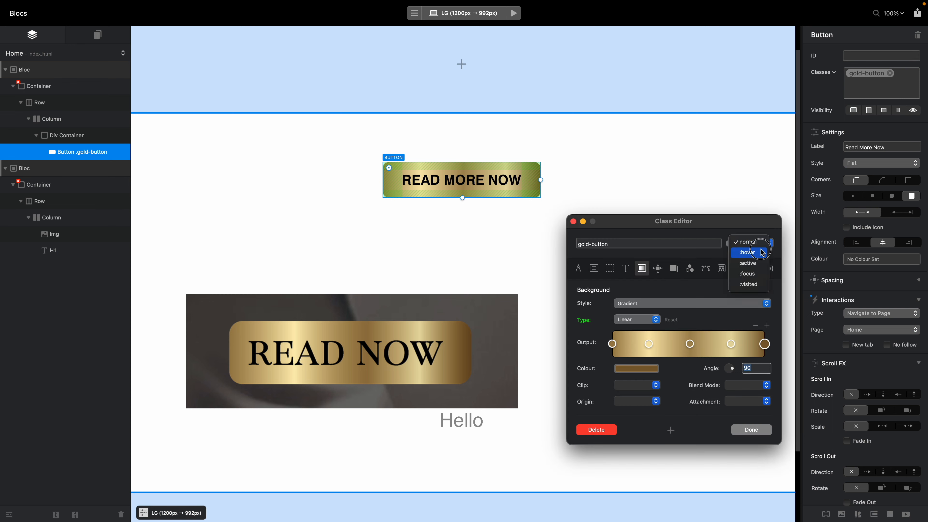
click(754, 254)
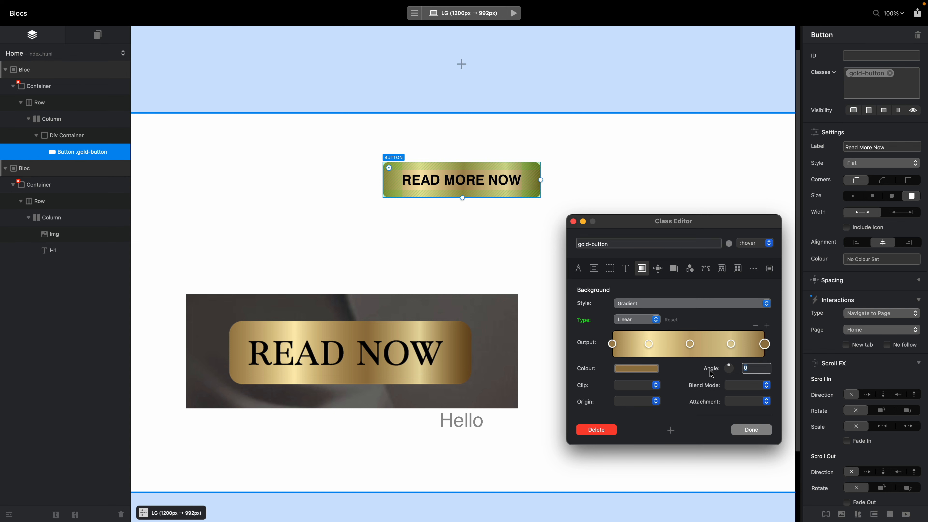
text(90)
click(752, 430)
click(514, 13)
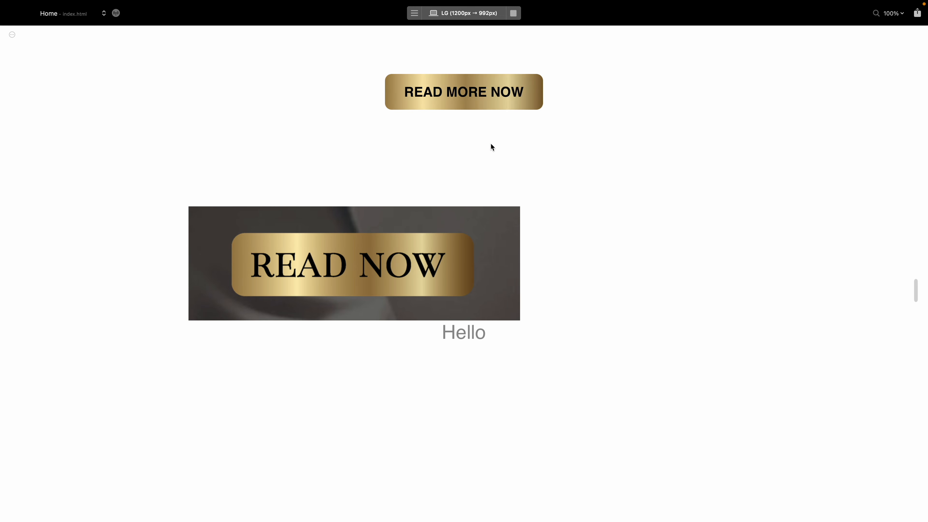
click(513, 13)
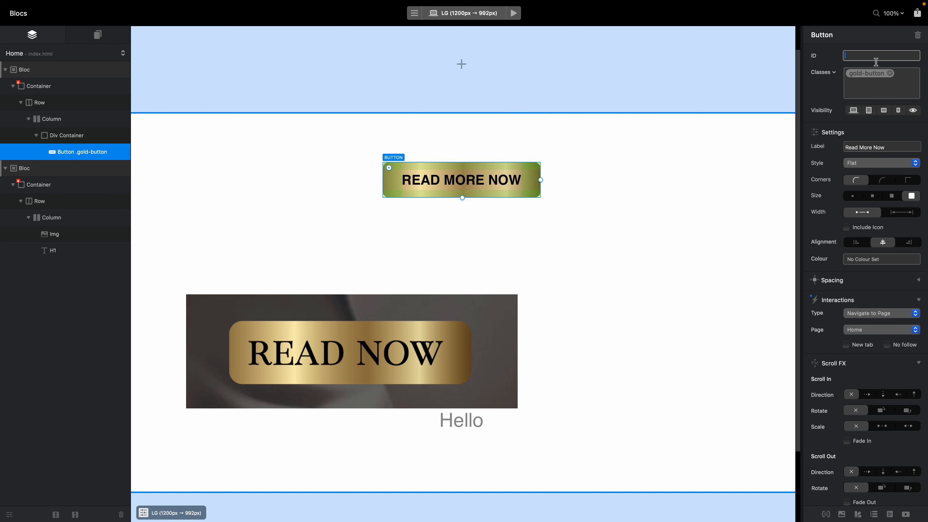
Shift the three intermediate colour stops of the gold-button class's :hover gradient toward its end and preview the hover effect
click(875, 74)
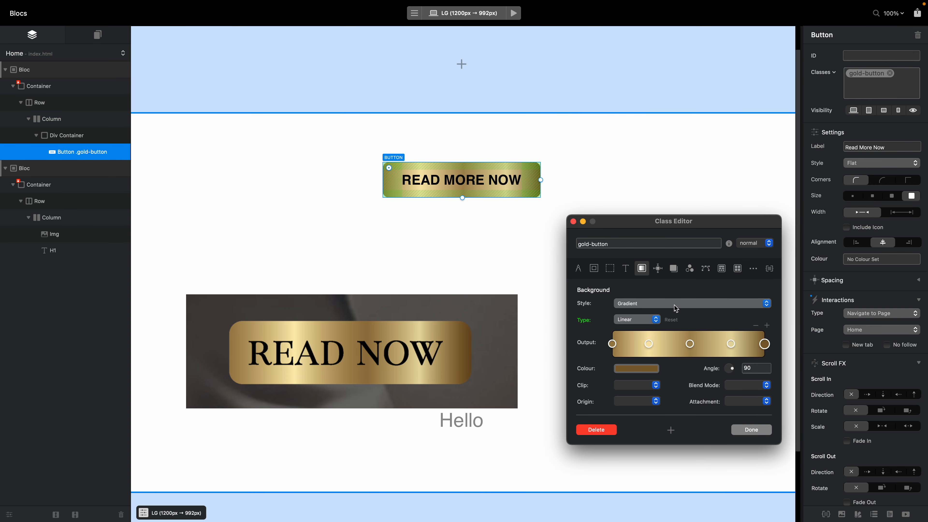
click(766, 244)
click(754, 253)
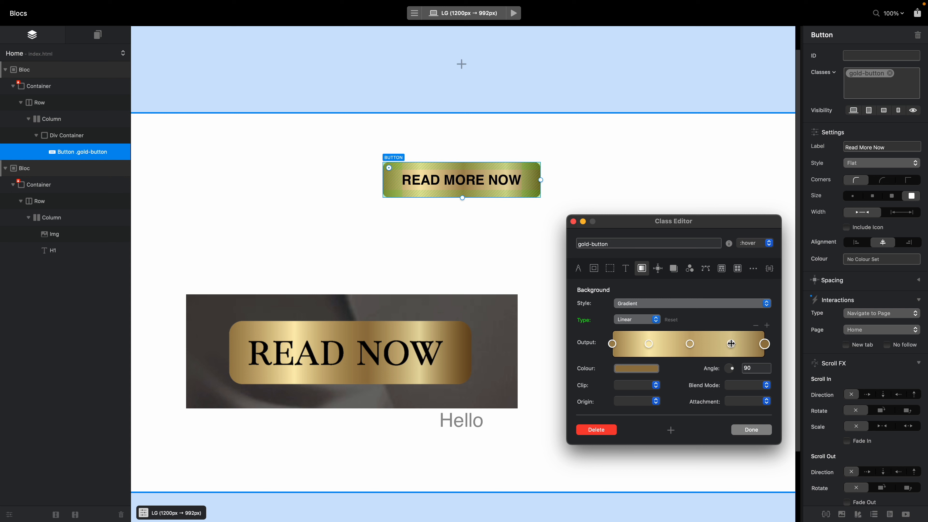
drag(731, 344, 710, 348)
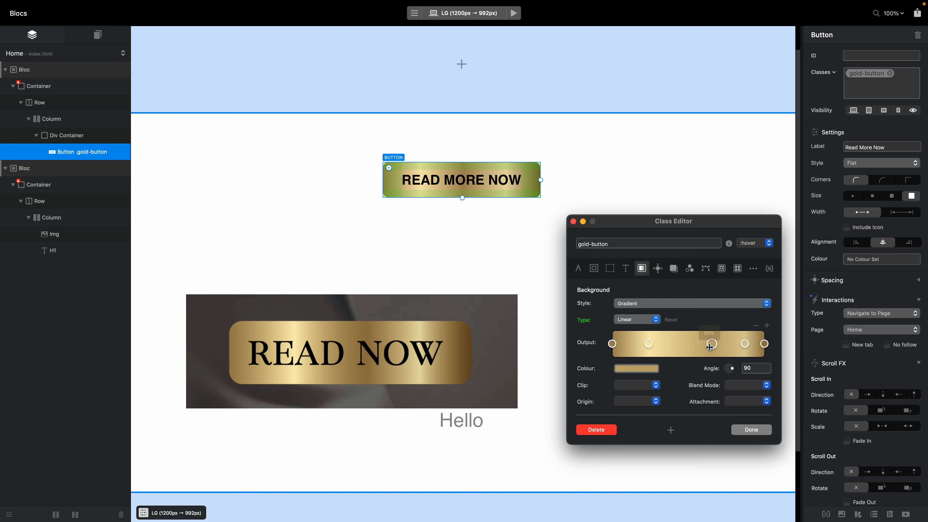
drag(649, 344, 674, 347)
click(747, 430)
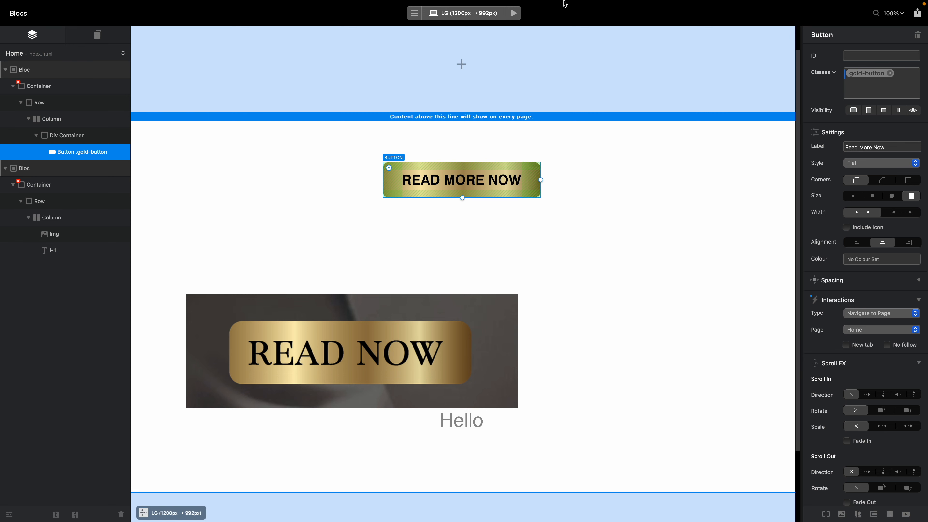
click(514, 14)
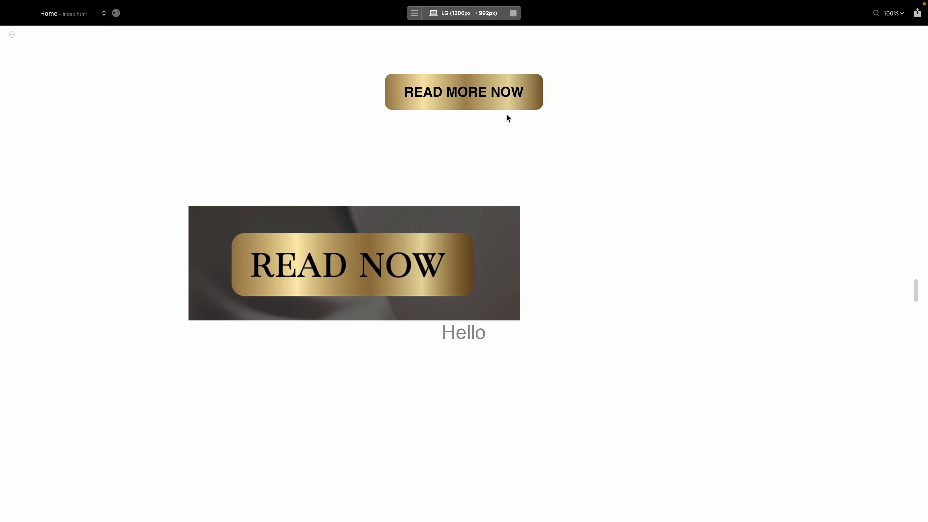
click(513, 13)
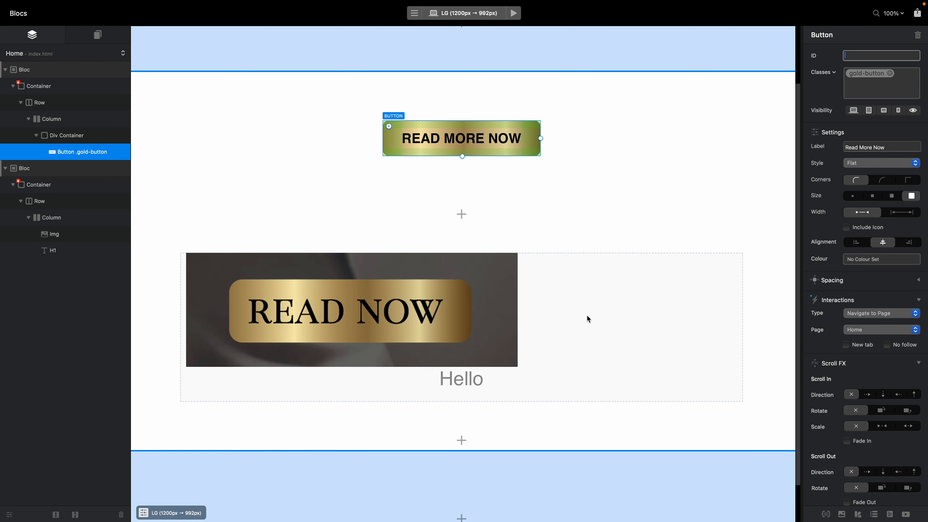
Replace the READ NOW reference image with a screenshot of the gold Hello lettering from the e-mail in Mail, placed below the button
click(492, 294)
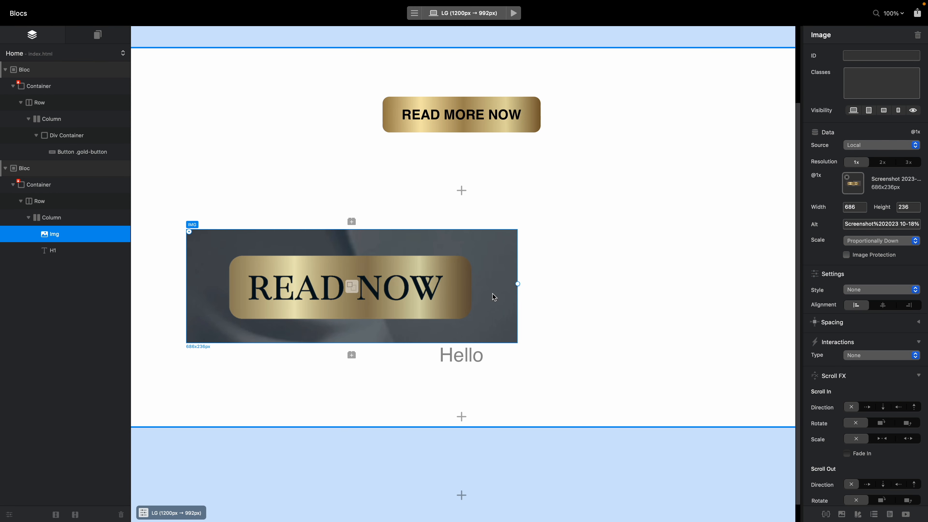
key(Delete)
key(ctrl+Left)
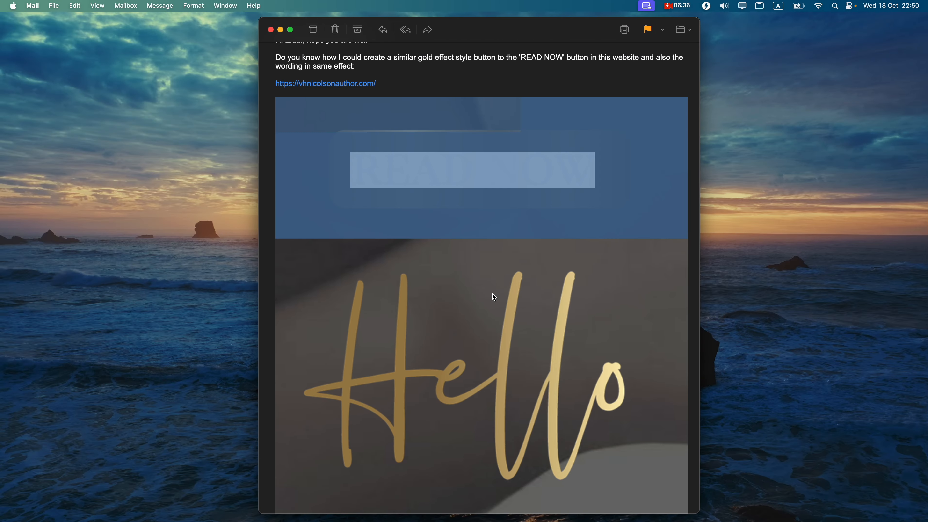
drag(559, 249, 555, 212)
key(ctrl+Right)
scroll(572, 316, down, 5)
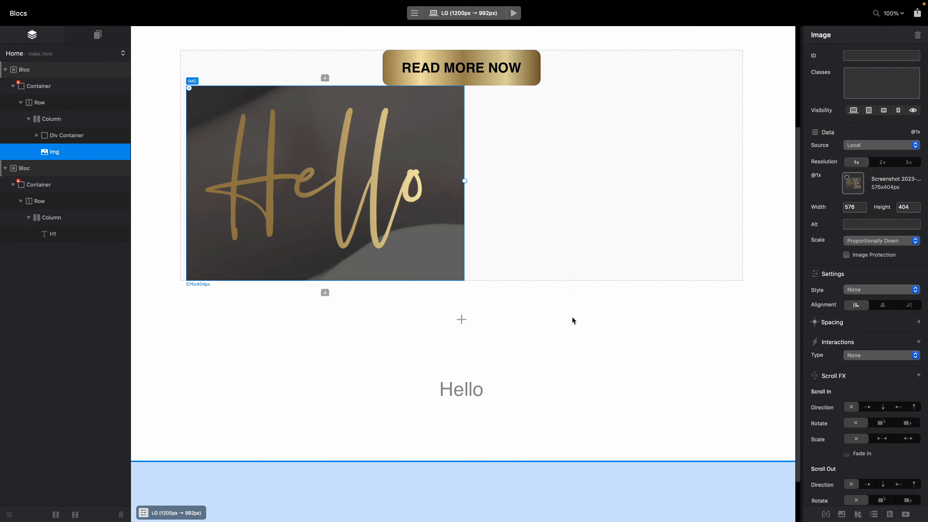
Move the bloc containing the Hello heading above the bloc with the button and reference image
click(481, 323)
scroll(545, 281, up, 3)
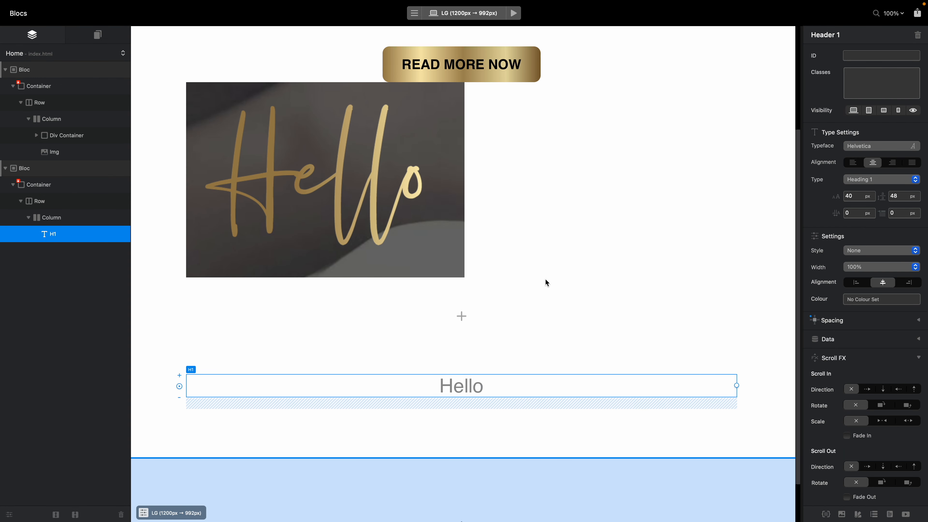
click(575, 323)
scroll(572, 327, up, 1)
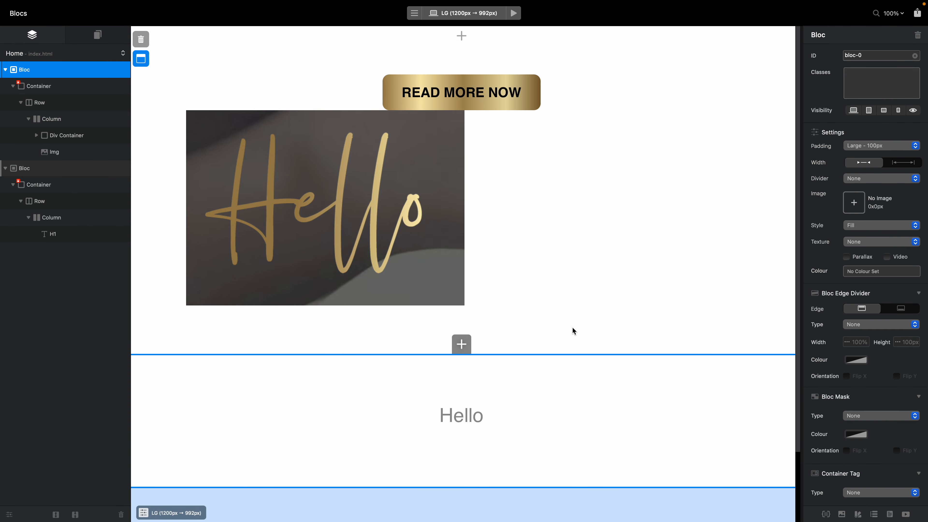
click(570, 368)
key(super+Up)
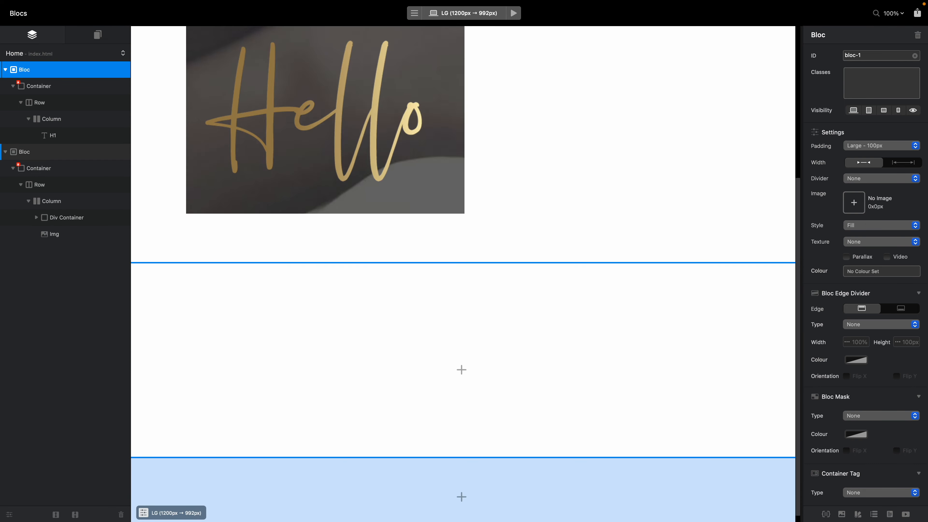
Add a new gold-text class to the Hello heading and open the class's typography settings
click(471, 86)
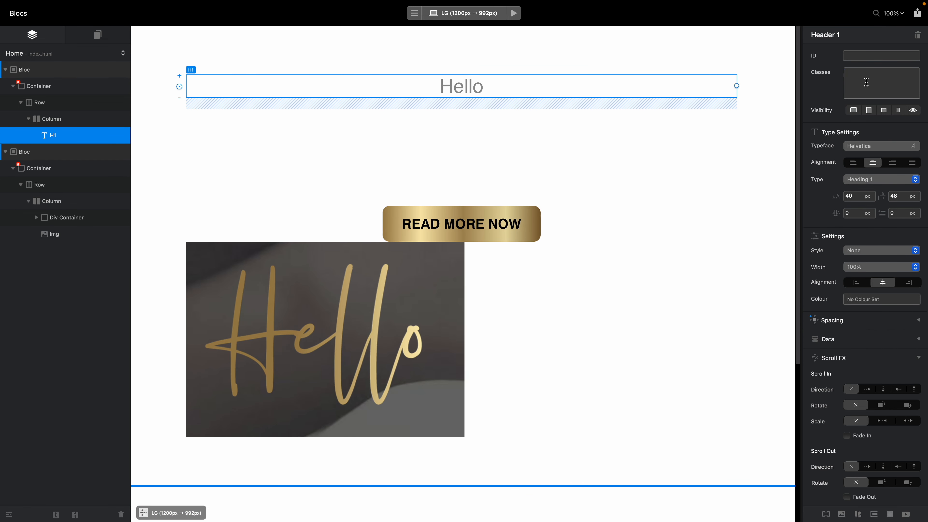
text(gold-text)
key(Return)
double_click(866, 78)
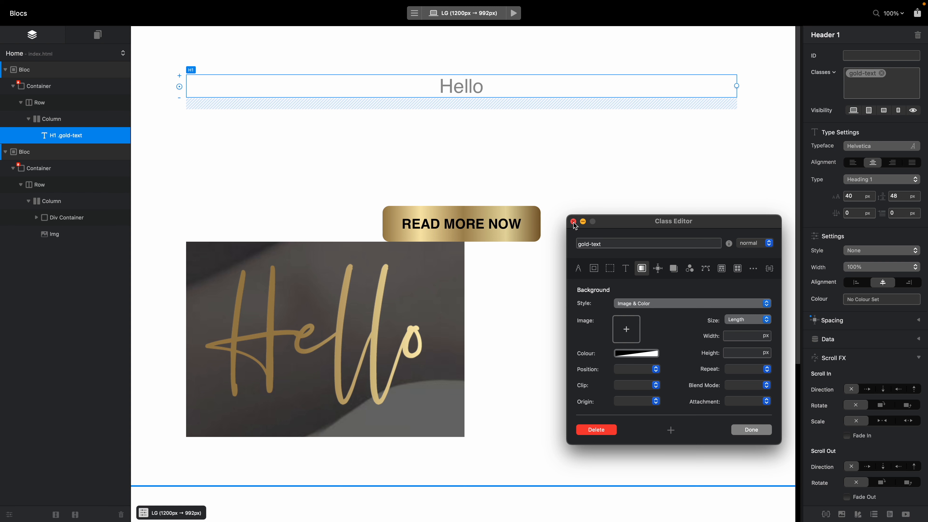
click(651, 310)
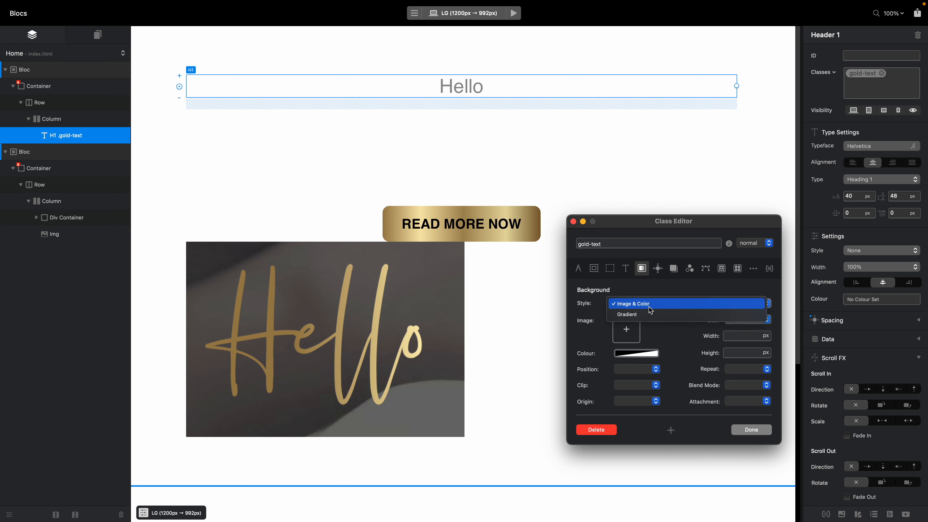
click(623, 273)
click(628, 274)
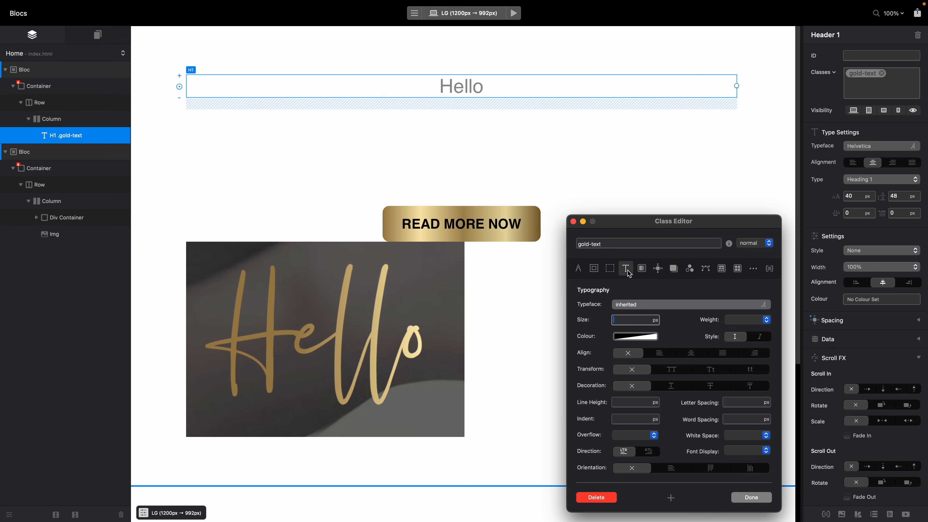
Set the gold-text class's typeface to Pacifico
click(665, 308)
scroll(672, 364, down, 5)
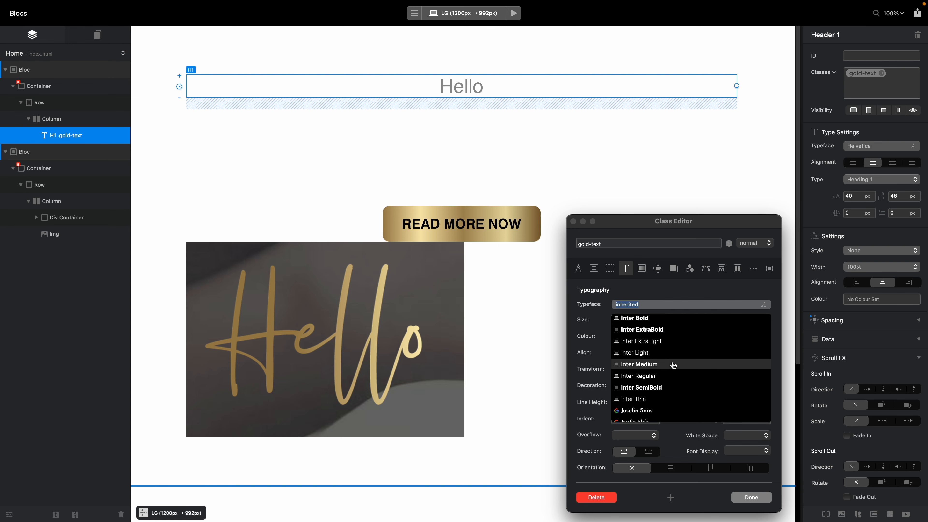
scroll(674, 365, down, 15)
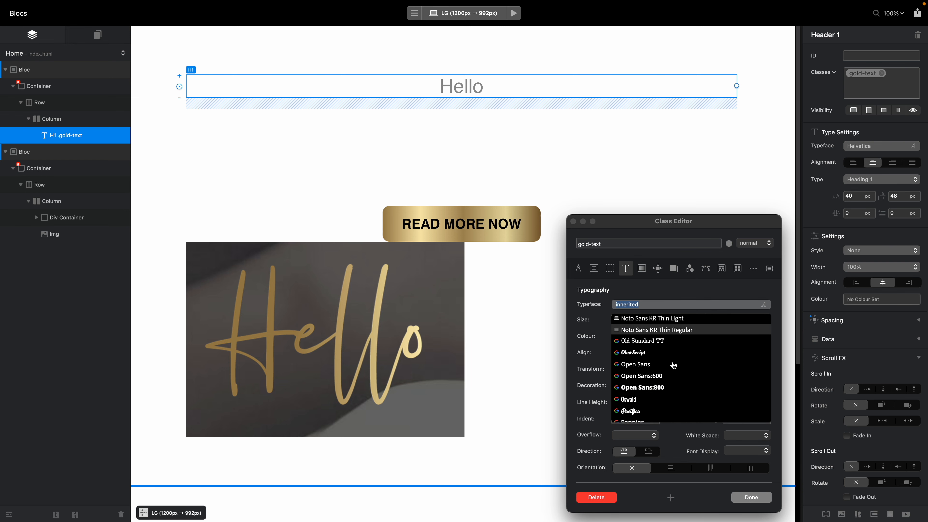
scroll(673, 366, down, 10)
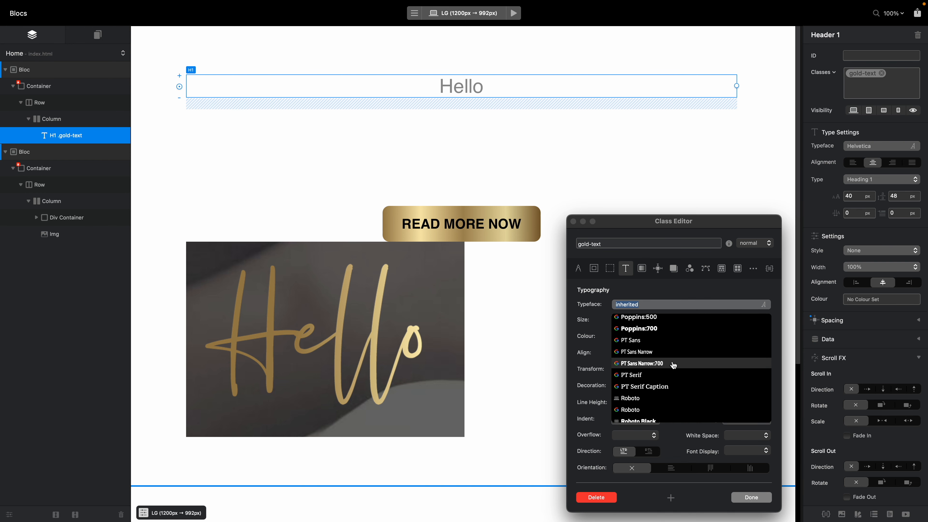
scroll(674, 365, down, 3)
scroll(675, 366, up, 6)
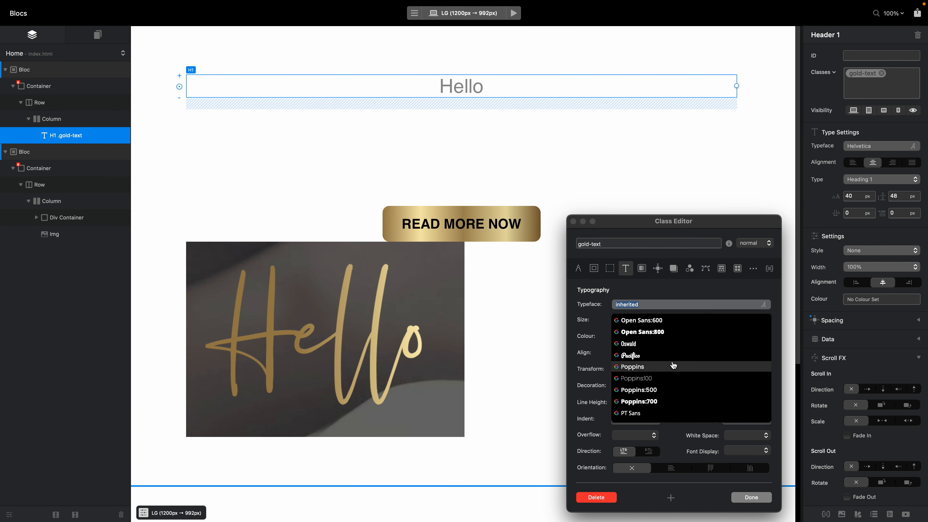
click(649, 356)
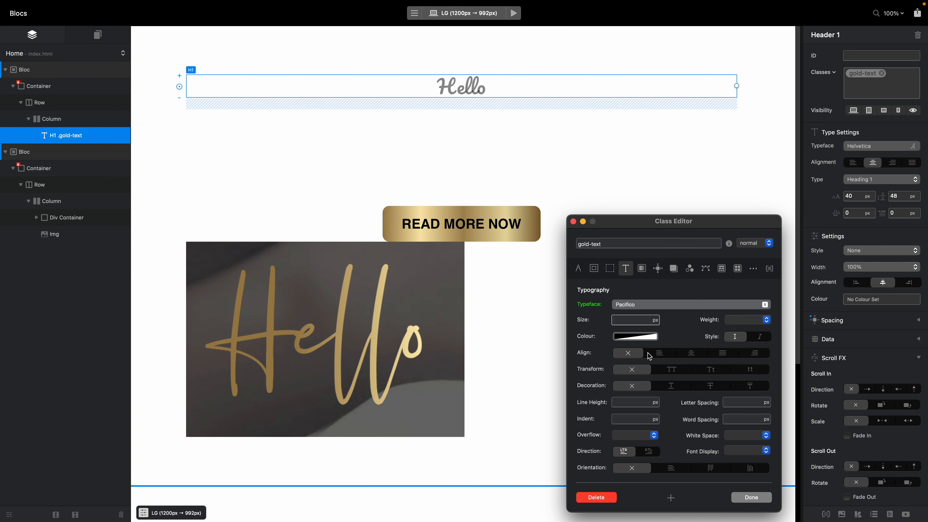
Change the gold-text class's typeface to Oleo Script and close the class settings
scroll(667, 355, up, 5)
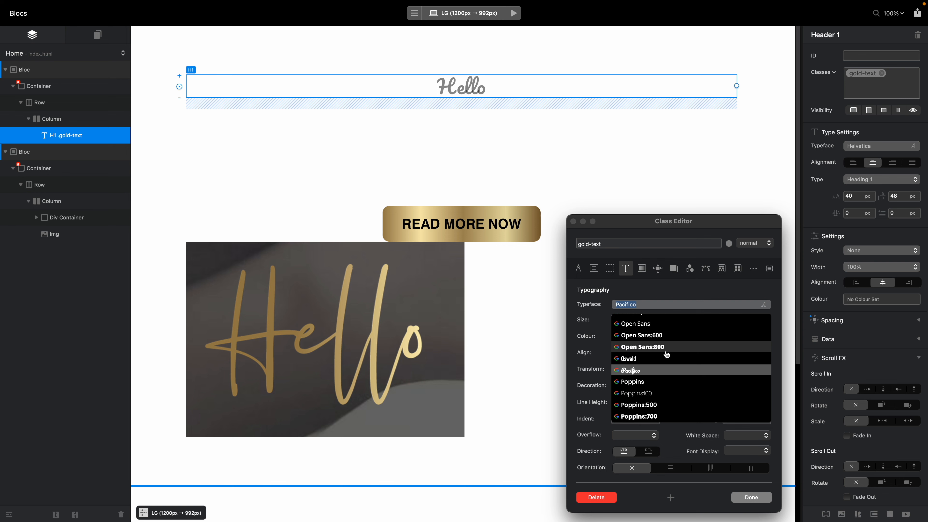
click(654, 366)
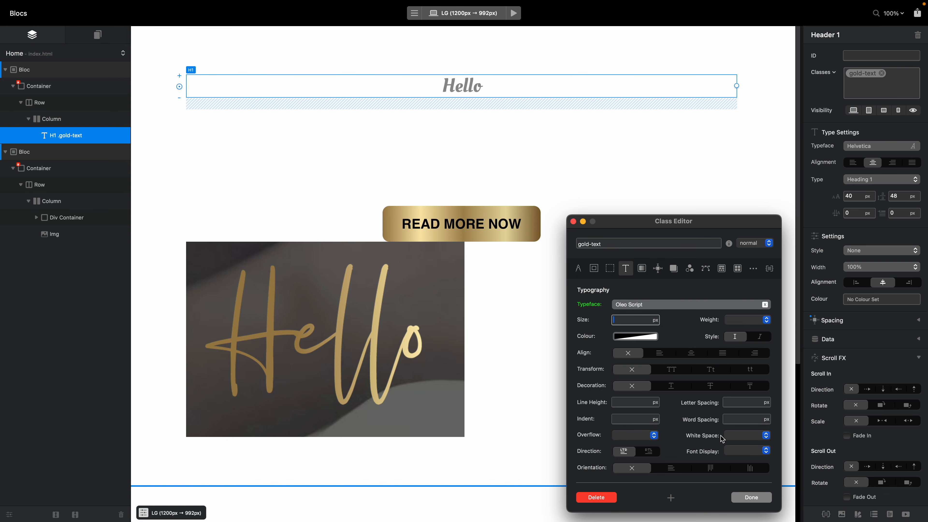
click(752, 497)
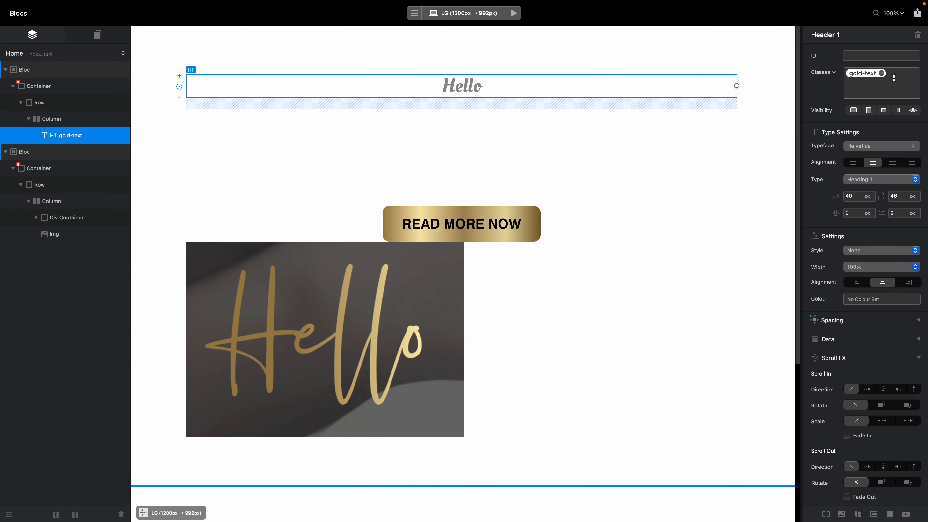
Remove the gold-text class from the heading and extend its text to "Hello World"
click(881, 73)
double_click(461, 87)
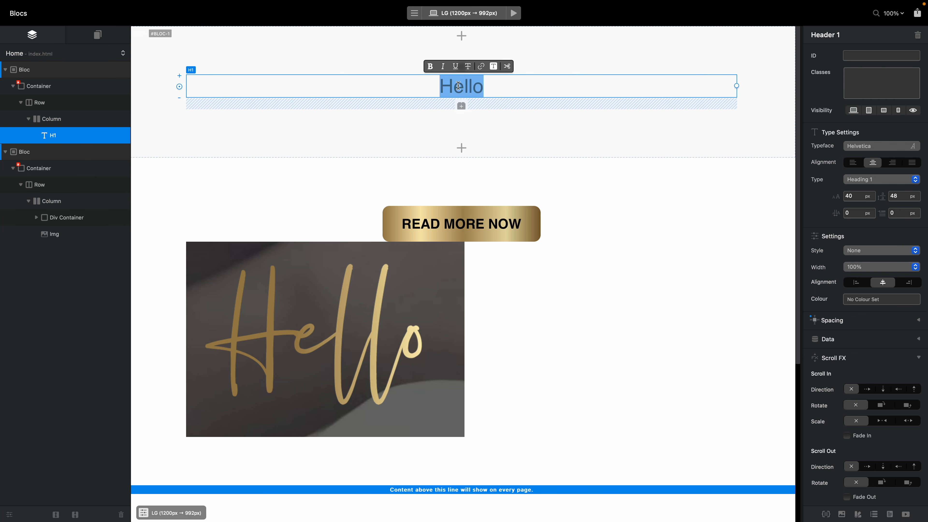
click(491, 84)
text(World)
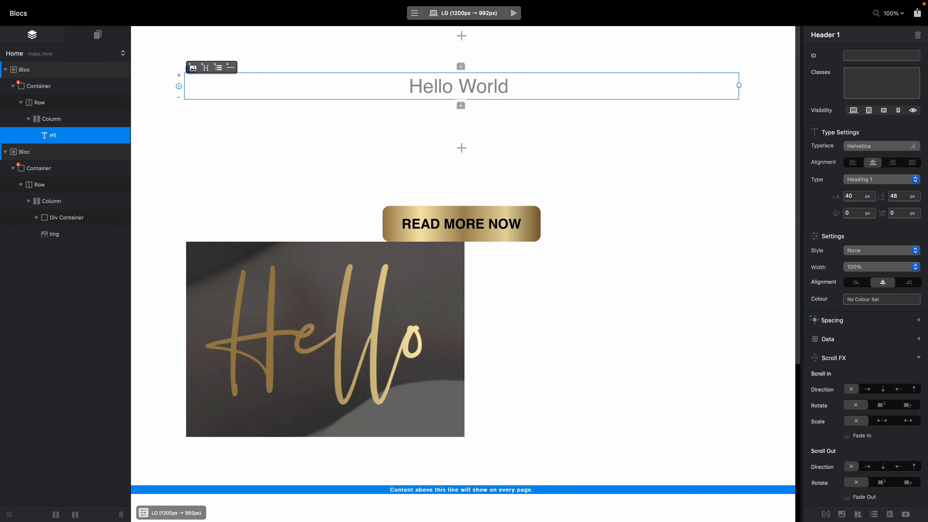
key(BackSpace)
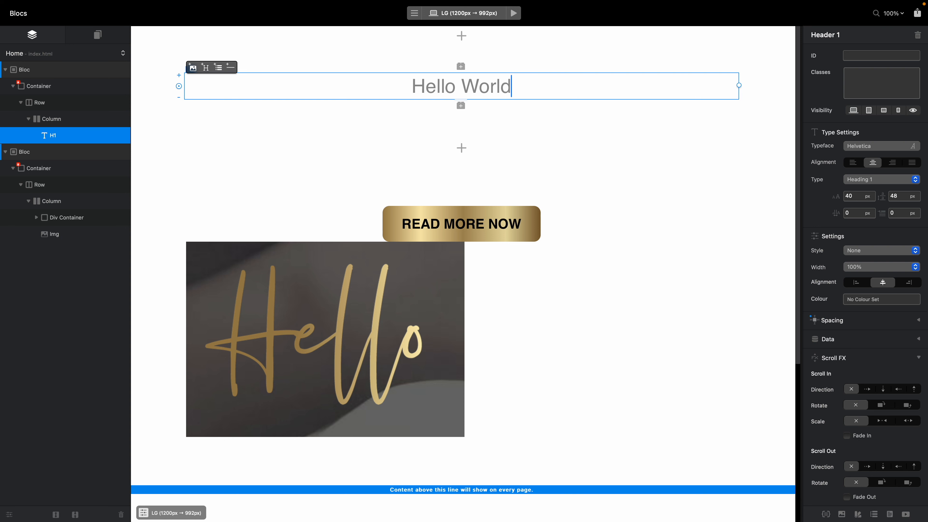
Turn the word "Hello" in the heading into a text span and apply the gold-text class to it
double_click(433, 85)
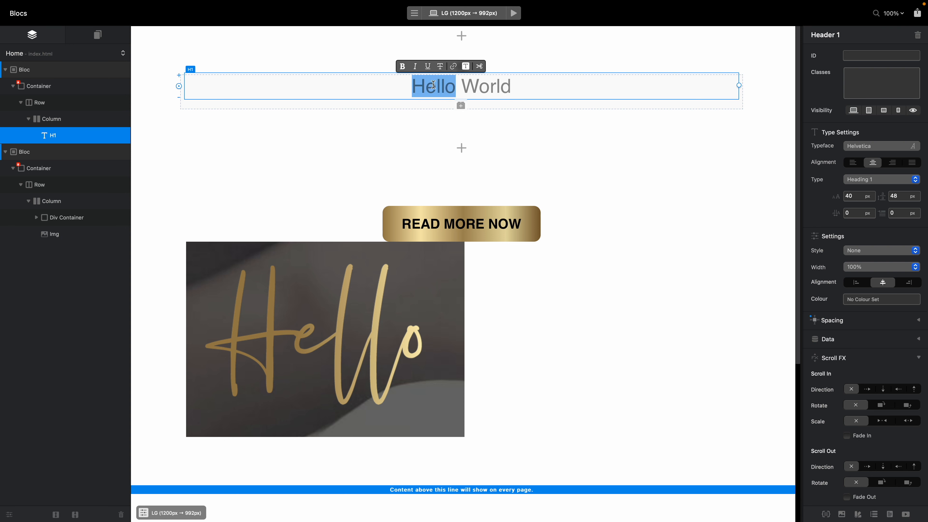
click(467, 66)
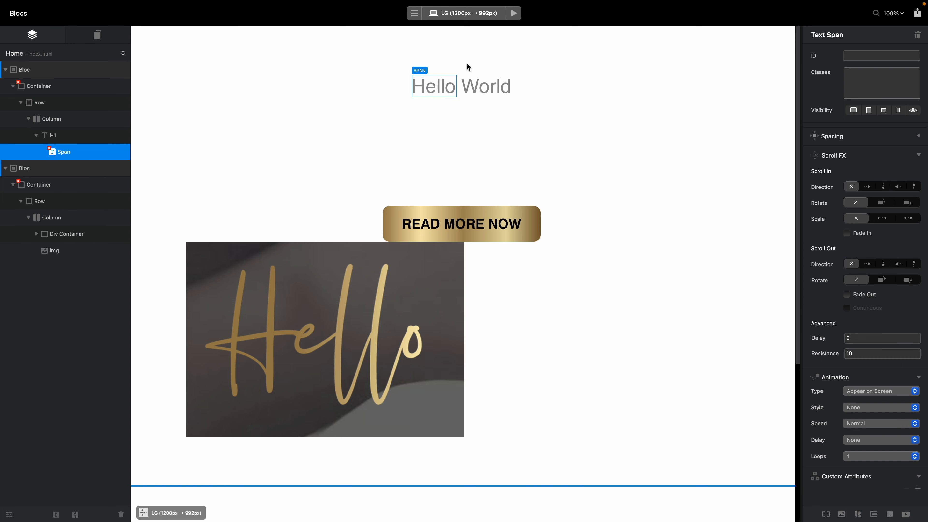
text(gold-text)
key(Return)
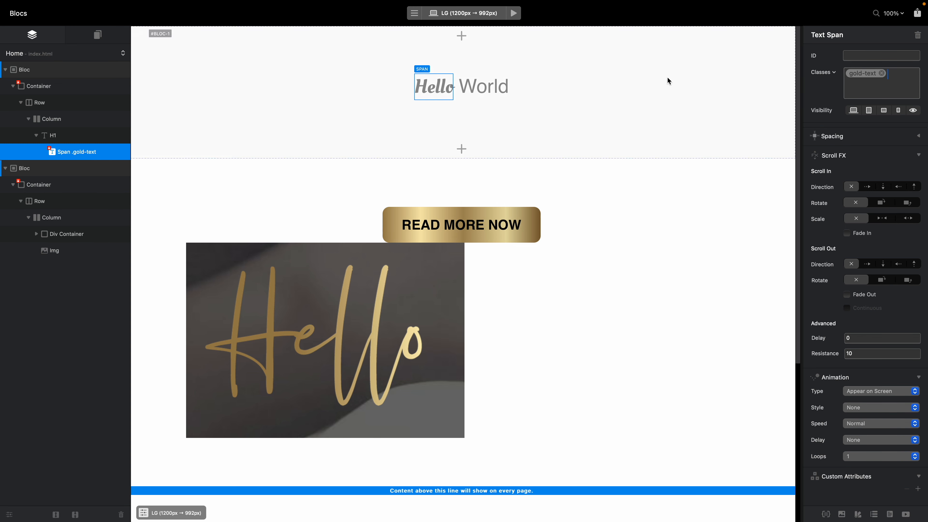
Open the gold-text class for editing and switch its background style to a linear gradient
double_click(868, 75)
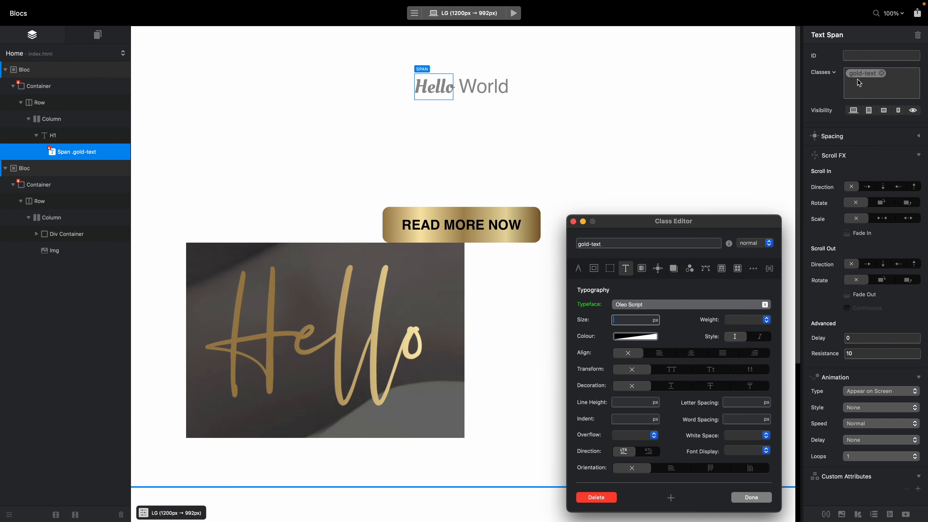
drag(705, 221, 702, 85)
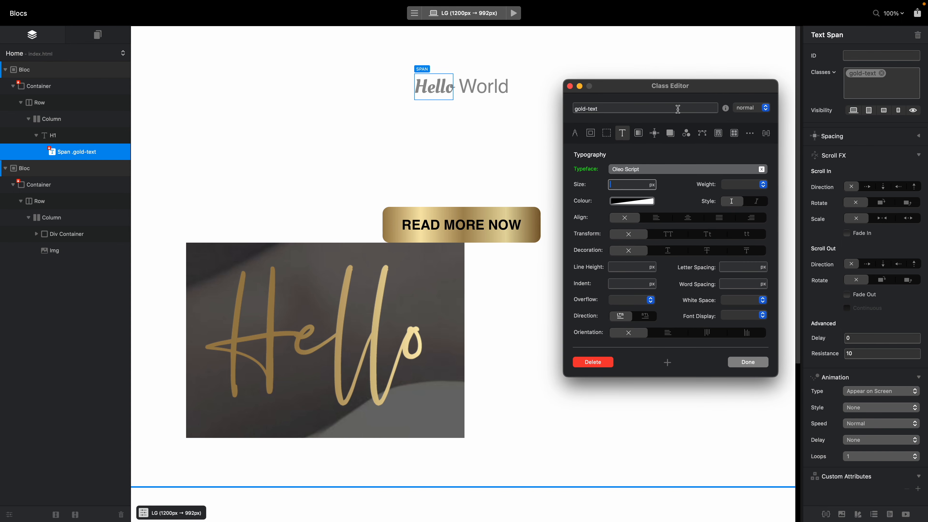
click(640, 135)
click(646, 169)
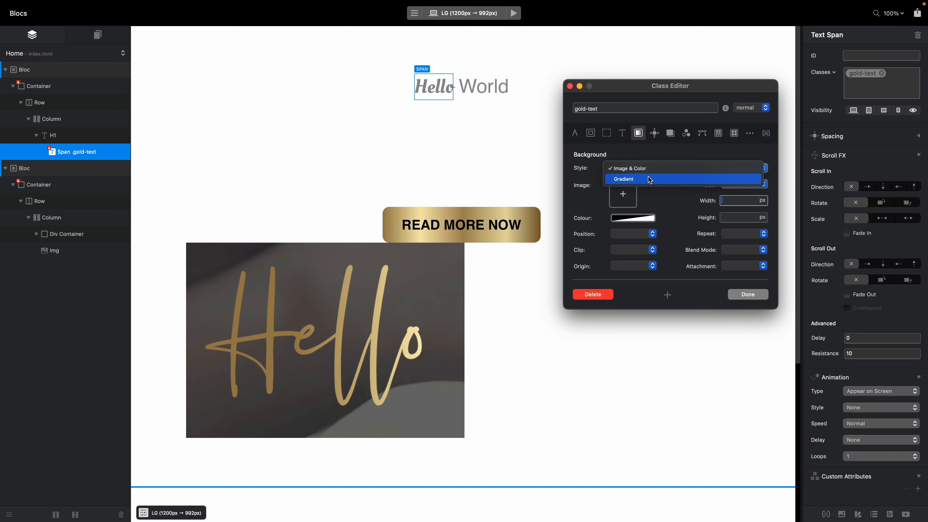
click(648, 177)
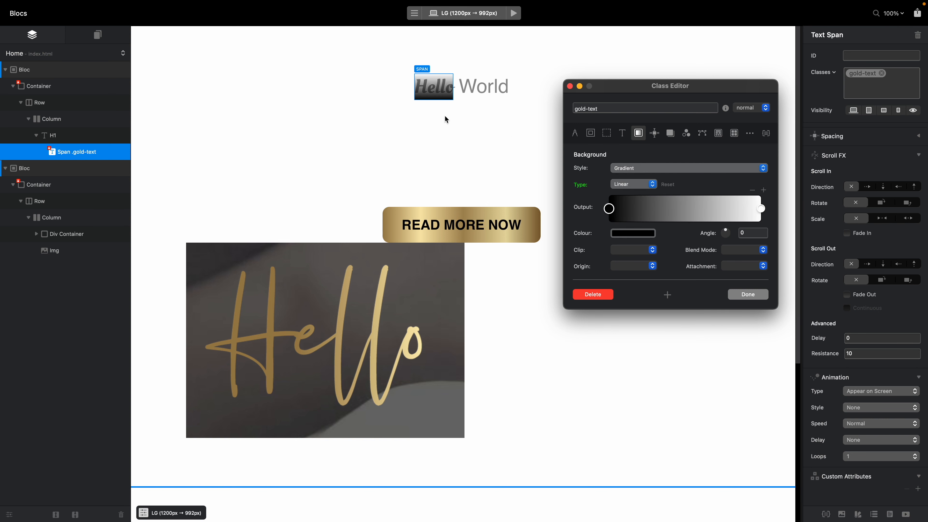
Sample the Hello image's lettering to set the gradient's start colour to #9D804A and end colour to #FEECB1
click(634, 233)
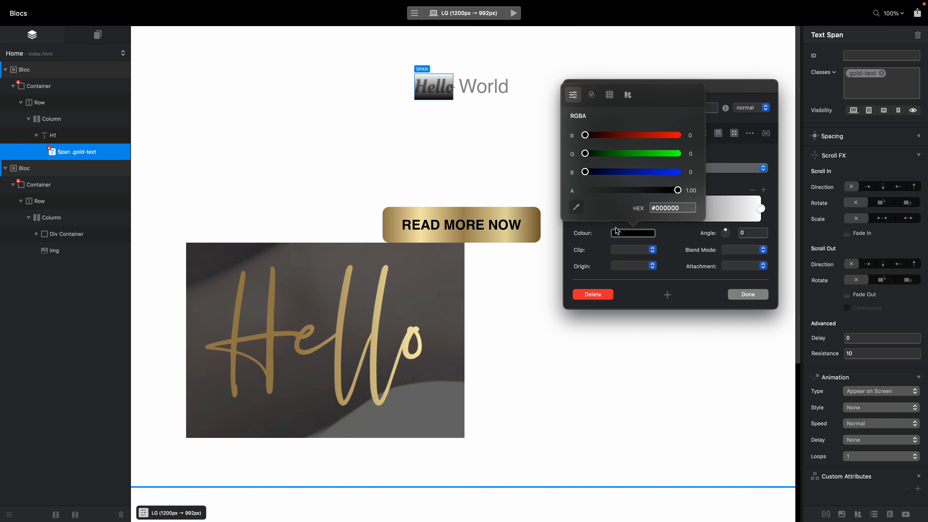
click(580, 211)
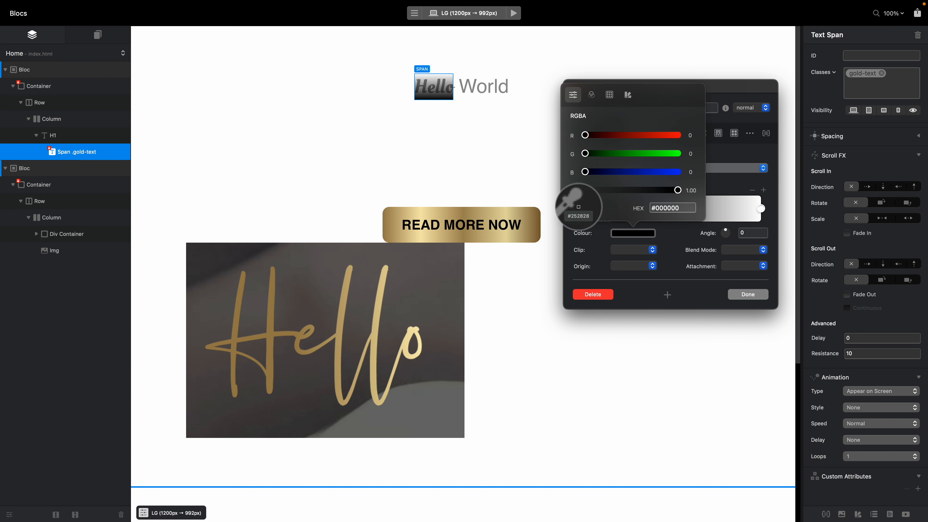
click(208, 350)
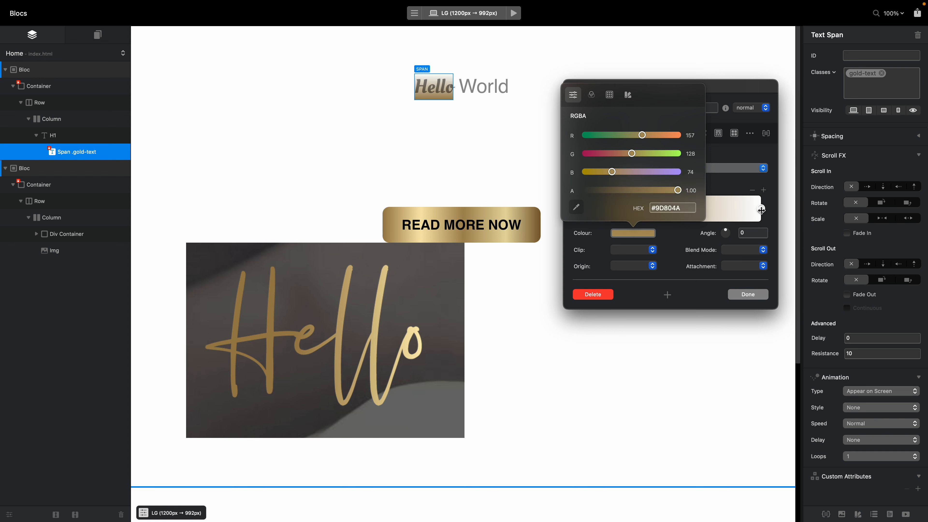
click(761, 208)
click(633, 233)
click(577, 209)
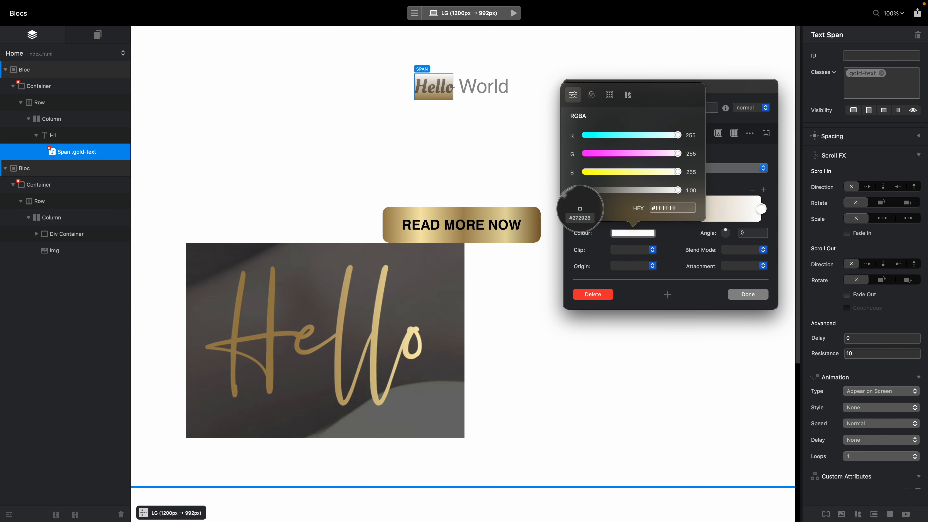
click(421, 342)
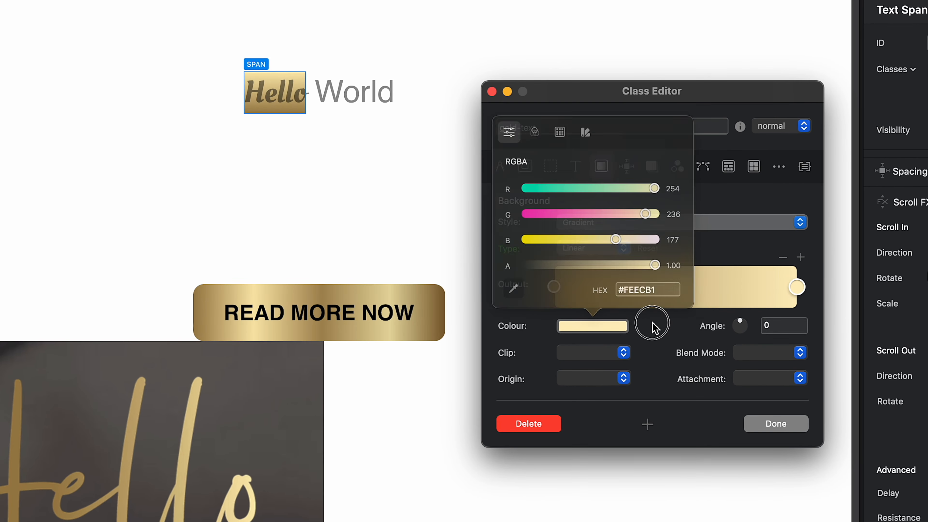
click(673, 233)
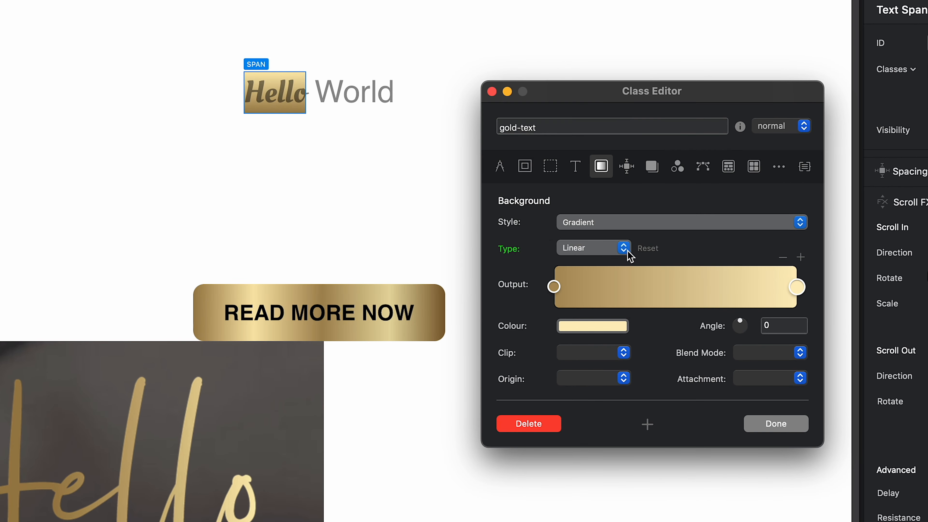
Set the gradient's angle to 90 and clip the background to Text
click(778, 323)
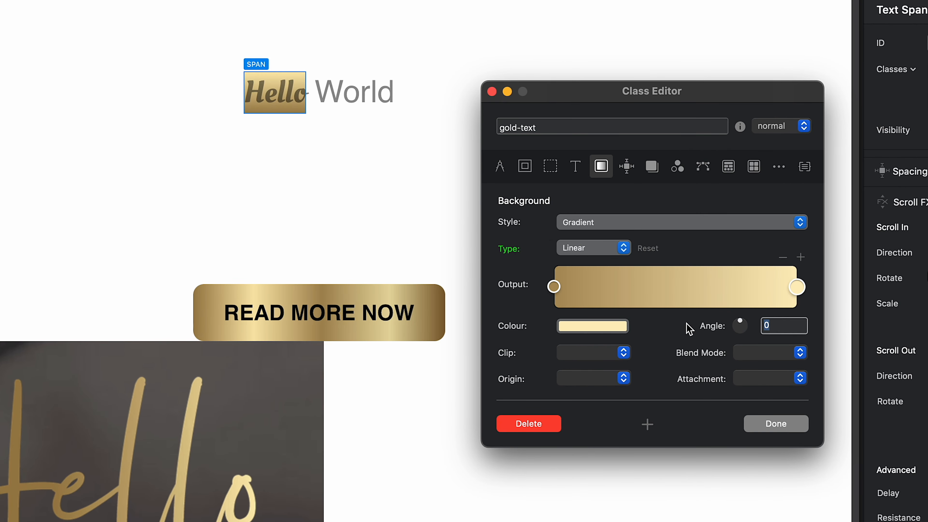
text(90)
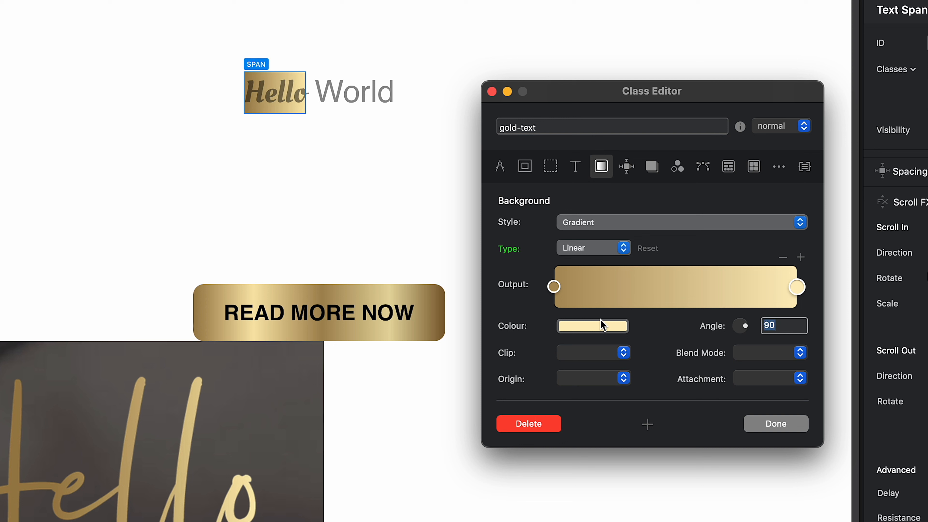
click(626, 353)
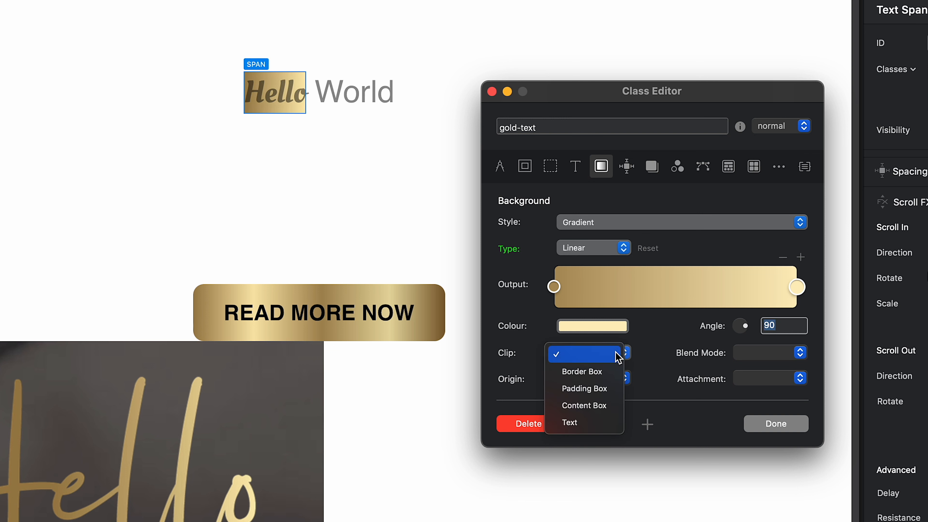
click(589, 424)
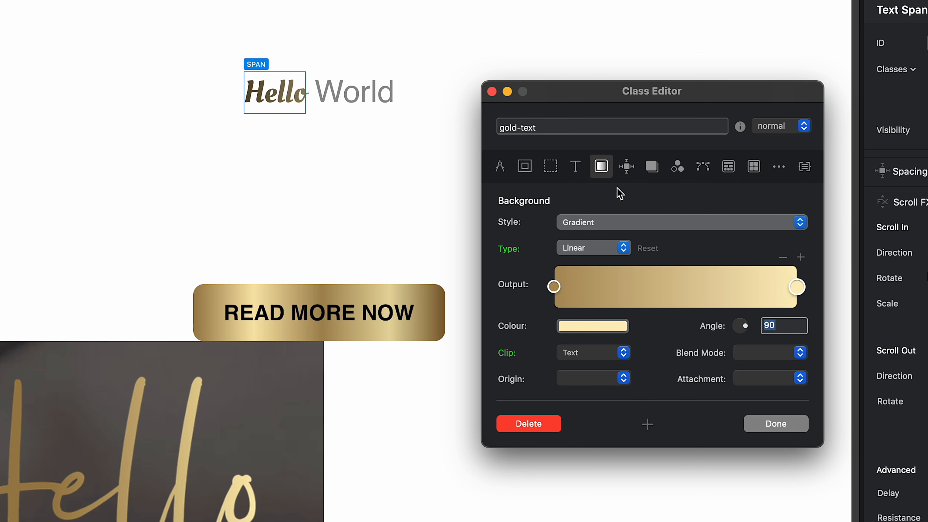
Make the gold-text class's font colour fully transparent with an alpha of 0.00 and finish editing the class
click(576, 166)
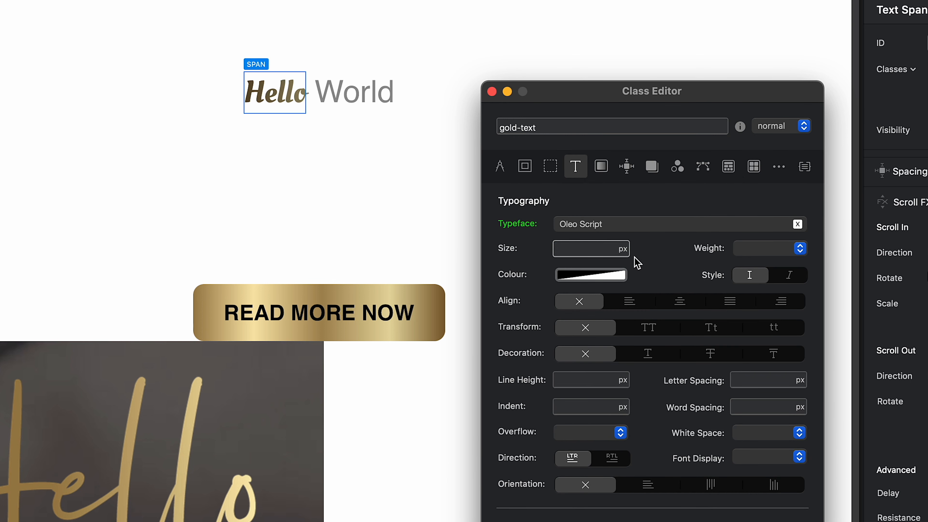
click(587, 281)
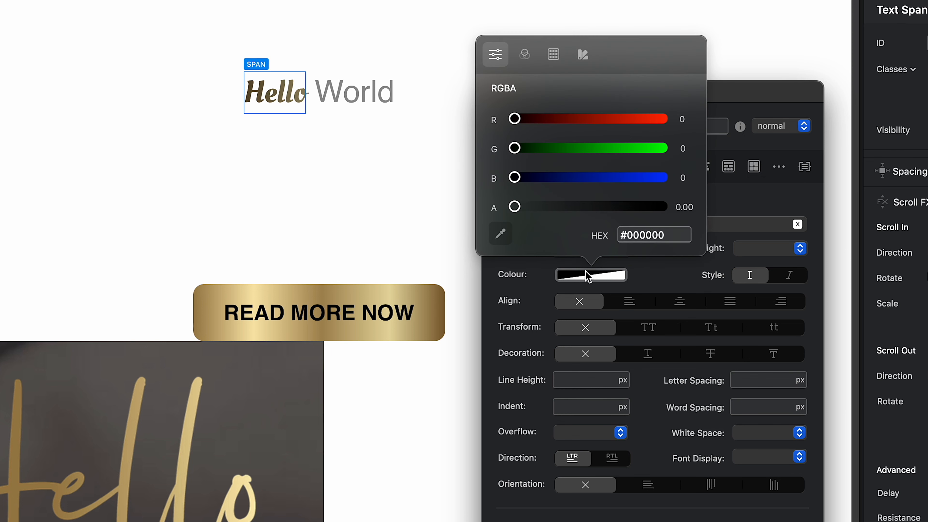
click(639, 208)
drag(640, 210, 451, 208)
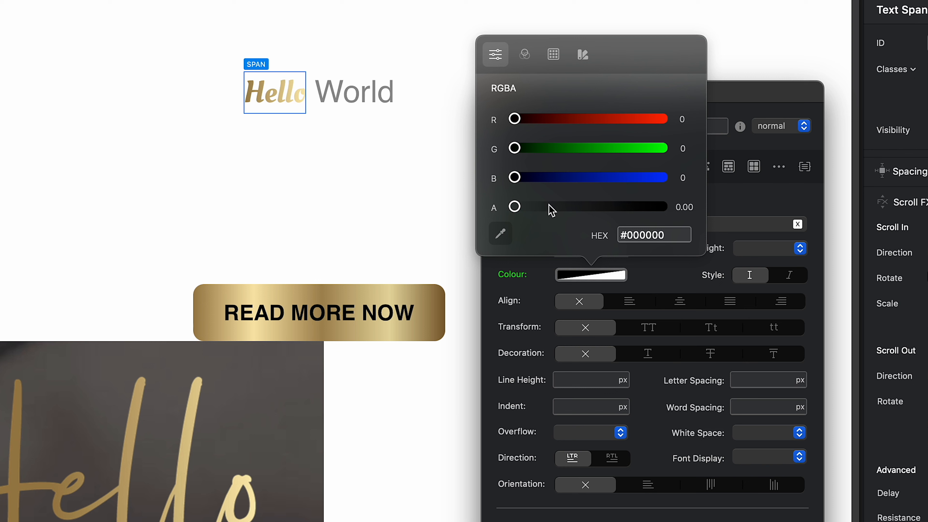
drag(583, 207, 418, 193)
click(772, 94)
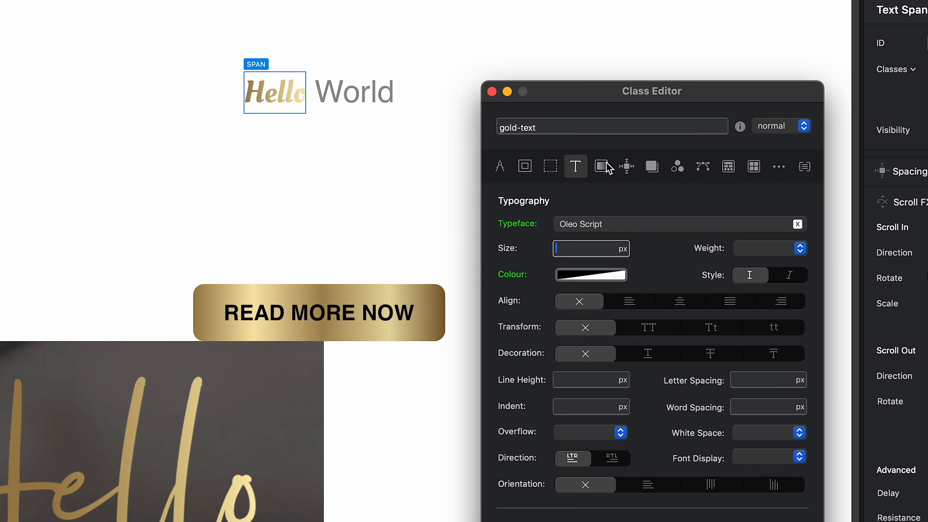
click(782, 521)
Set the font size of the heading's h1-style class to 200 px and close the class settings
click(435, 94)
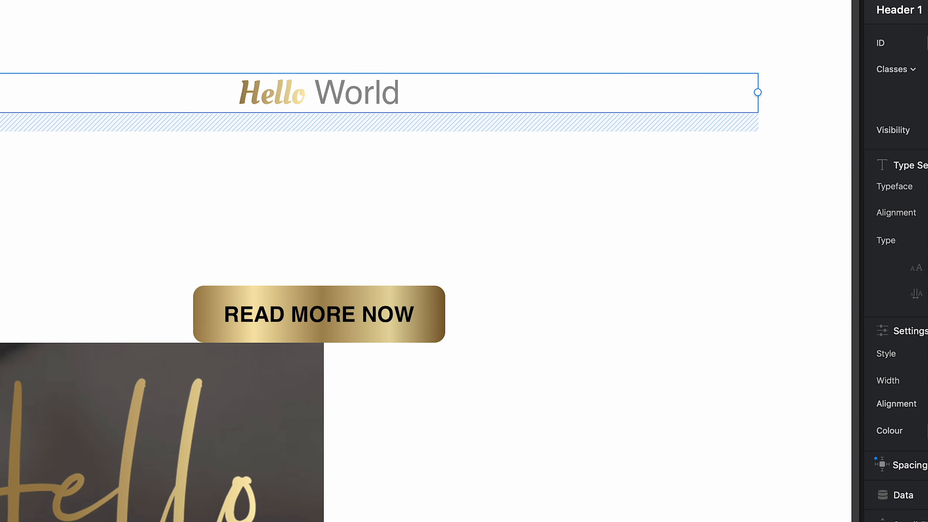
click(912, 94)
click(570, 245)
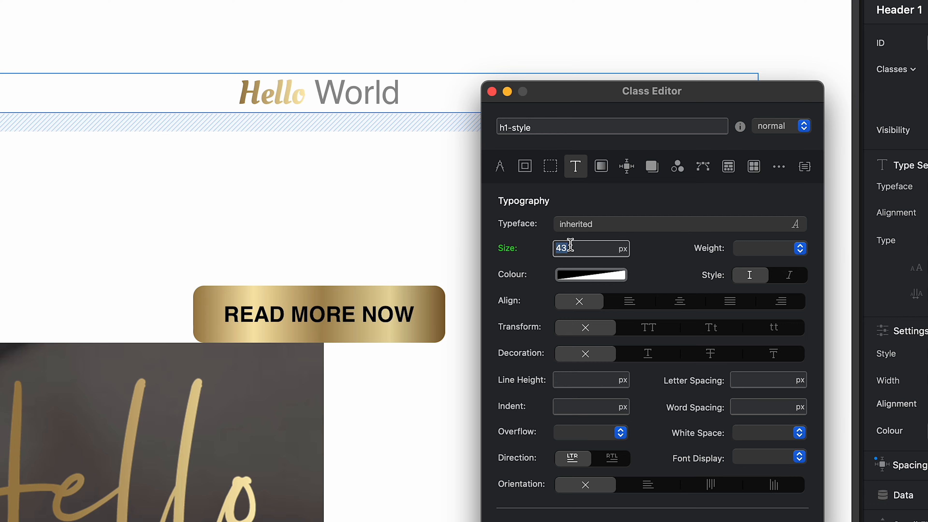
text(200)
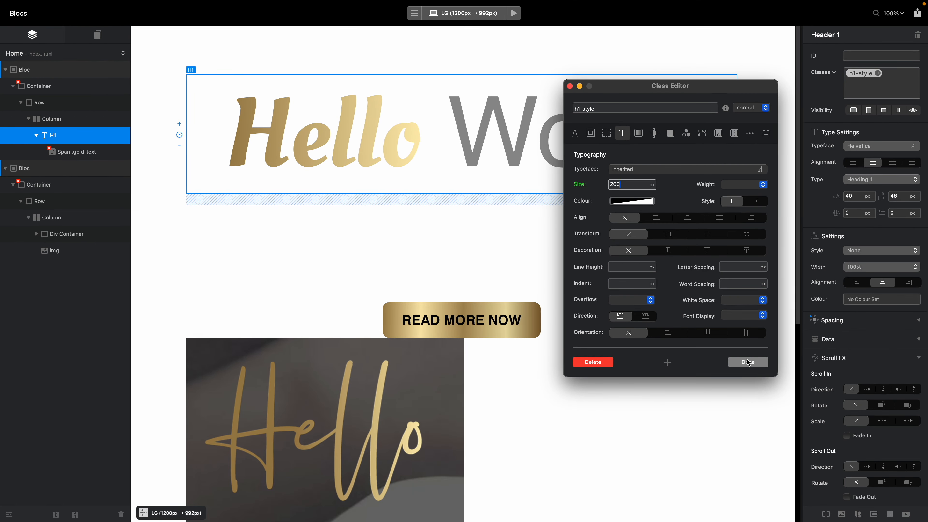
click(749, 362)
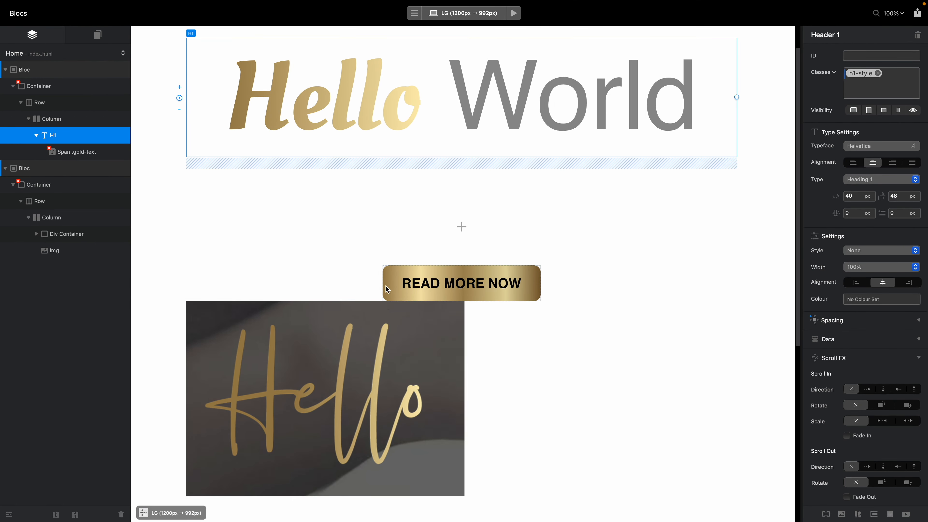
scroll(326, 168, down, 3)
click(346, 75)
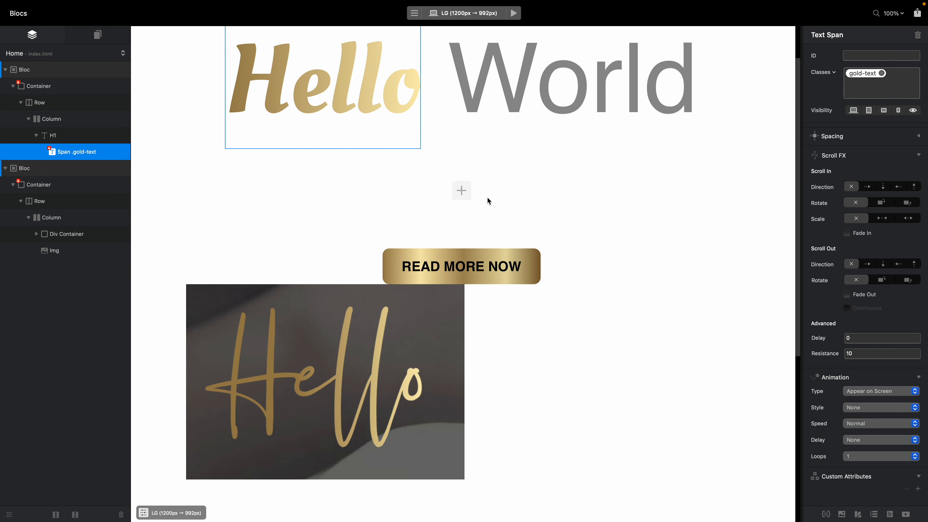
scroll(488, 196, up, 2)
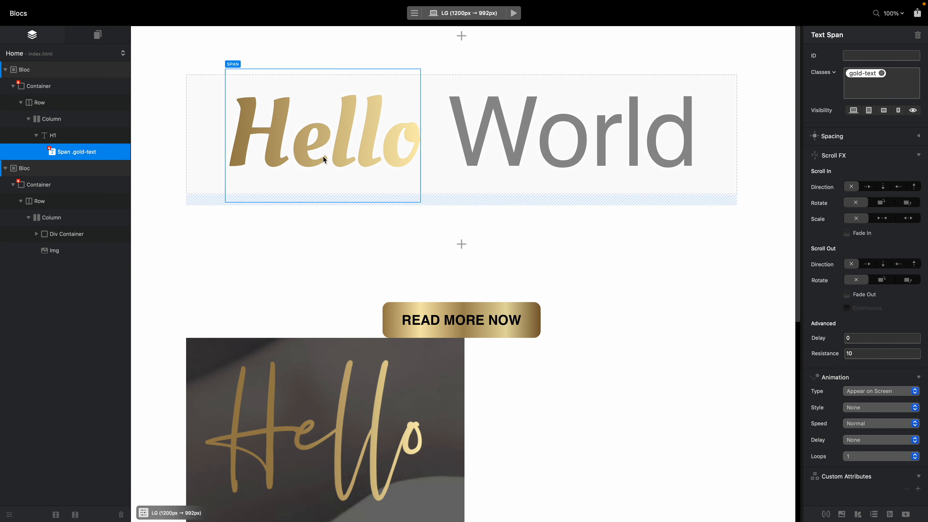
Insert the Hero - 3 bloc from the Minimalist - Unstyled library above the Hello World bloc
click(471, 42)
scroll(269, 166, down, 5)
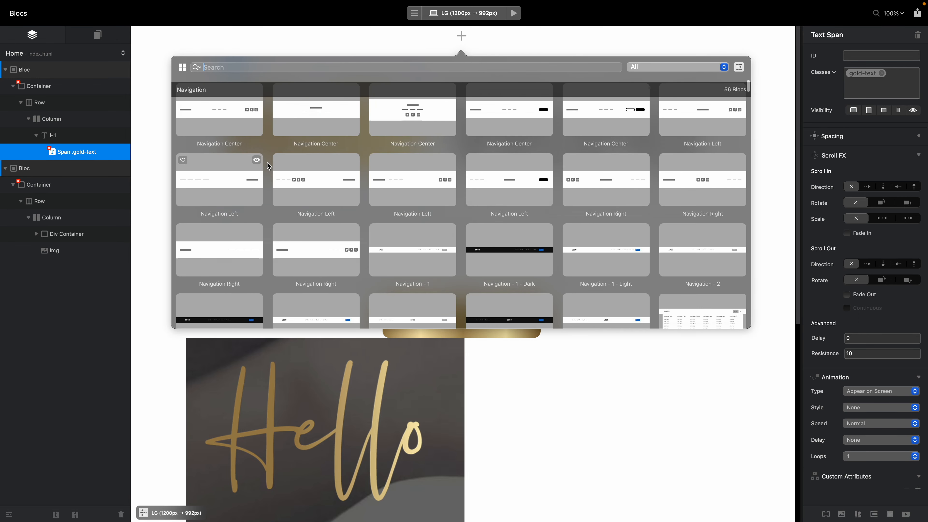
scroll(268, 166, up, 1)
click(182, 67)
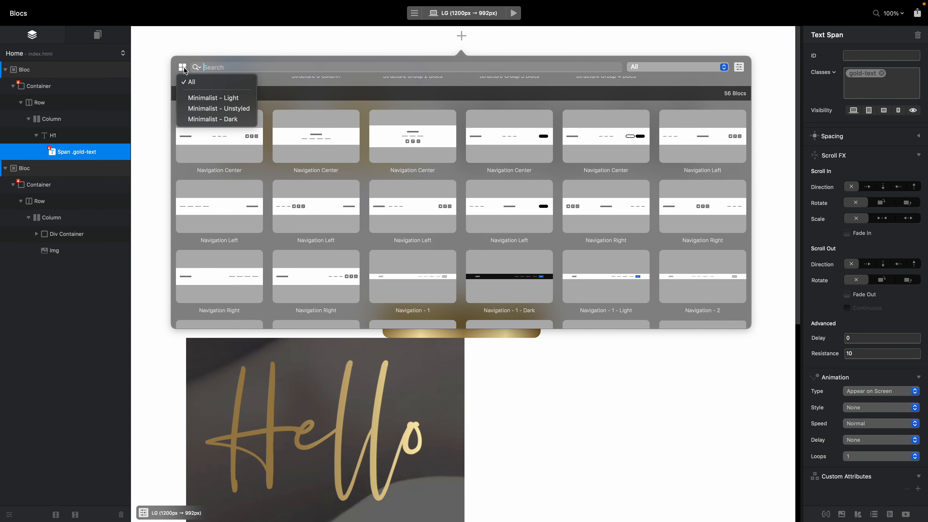
click(230, 108)
scroll(503, 186, down, 1)
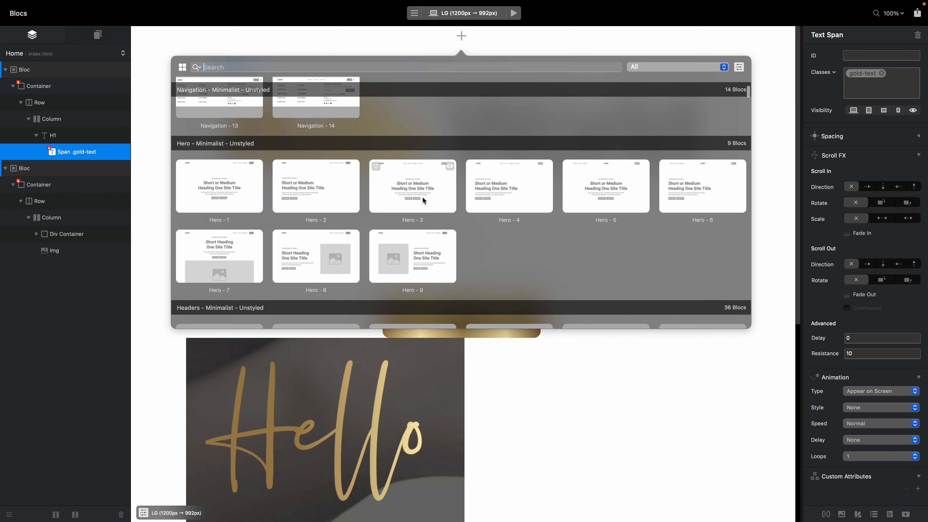
click(423, 198)
Apply the gold-button class to the hero bloc's Get Started button
scroll(520, 232, down, 3)
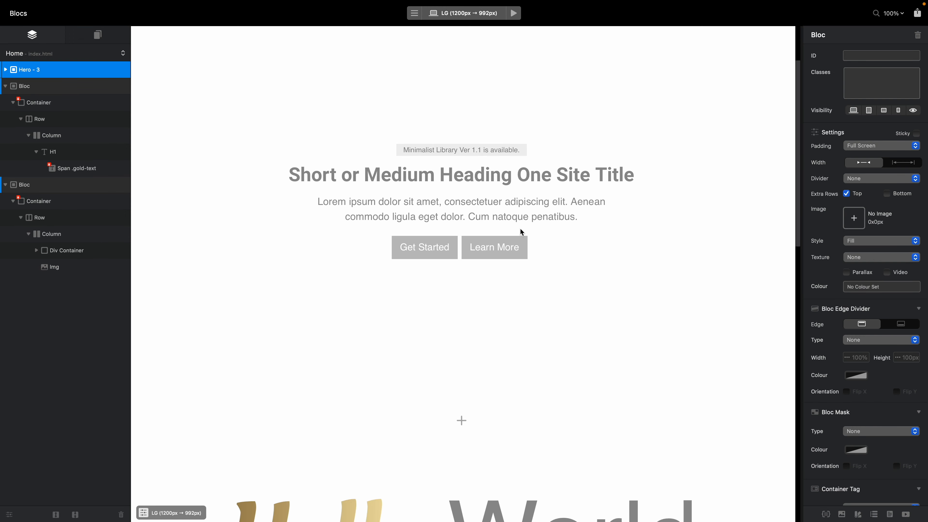
click(419, 252)
scroll(615, 209, up, 3)
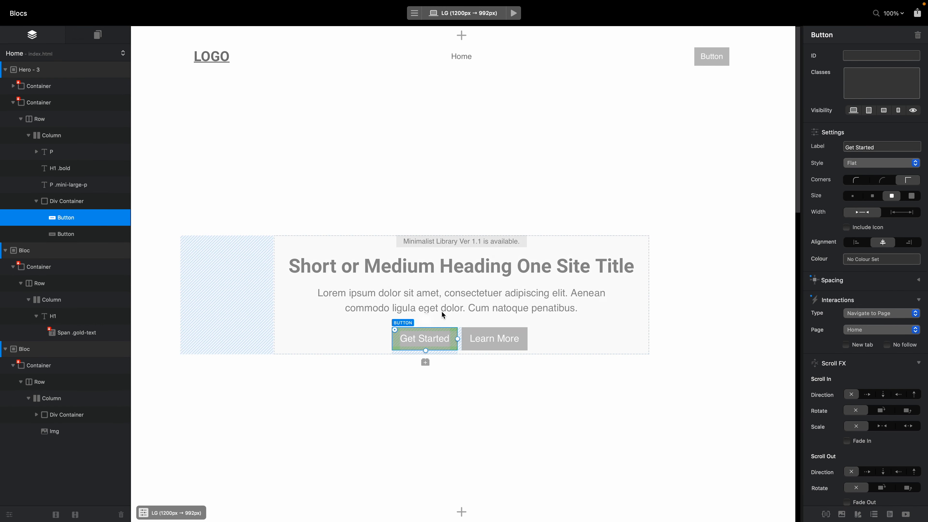
text(gold)
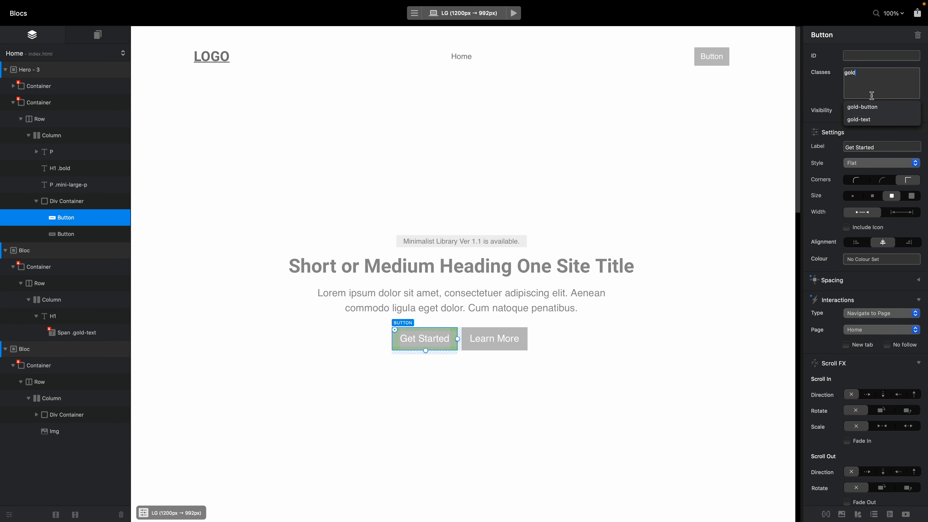
click(871, 107)
click(644, 181)
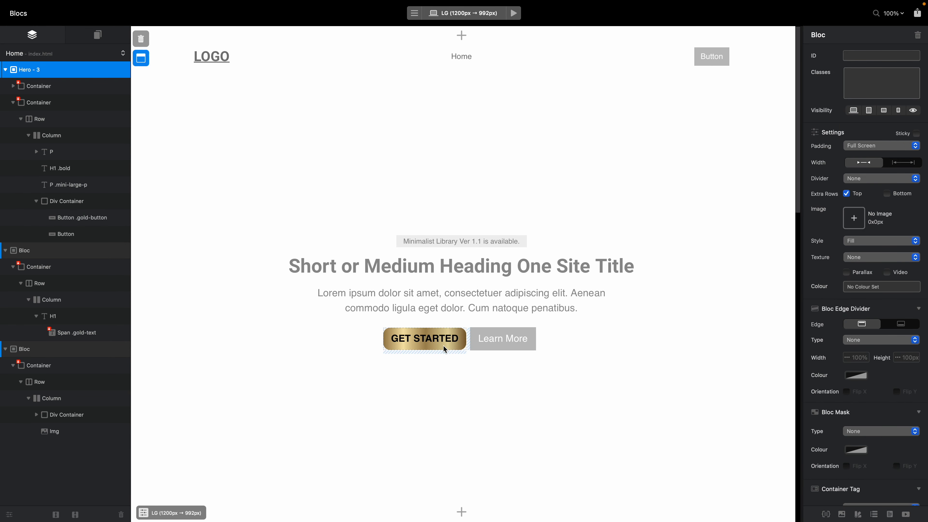
Turn the words "Medium Heading" in the hero heading into a text span and apply the gold-text class to it
click(494, 270)
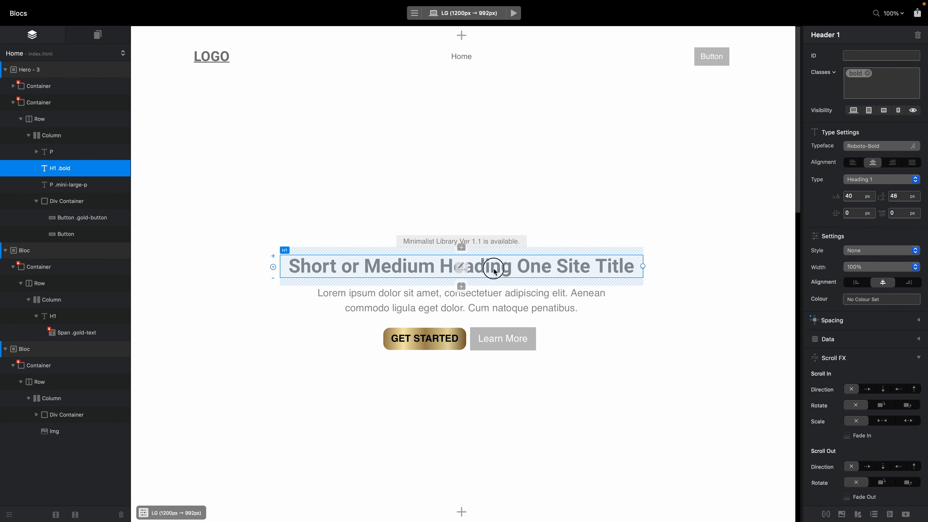
double_click(478, 269)
drag(365, 266, 511, 267)
click(471, 246)
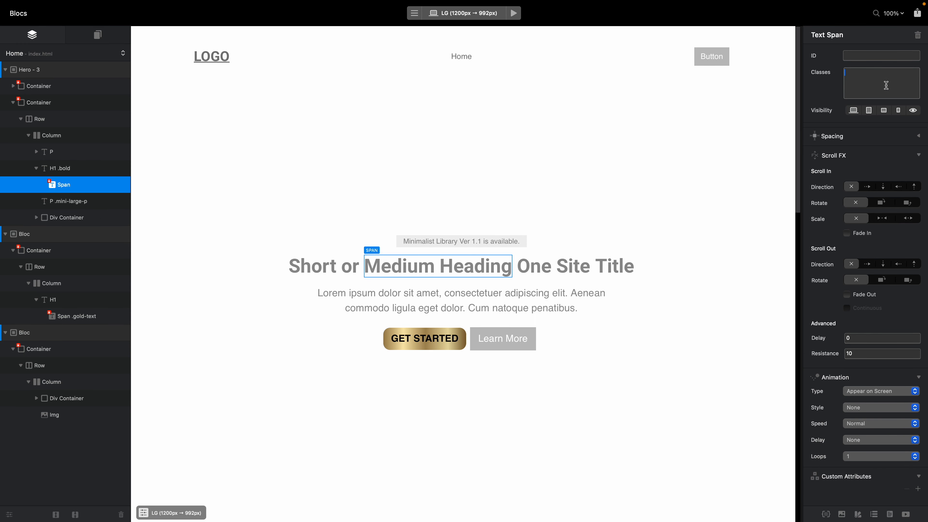
text(gold)
click(876, 123)
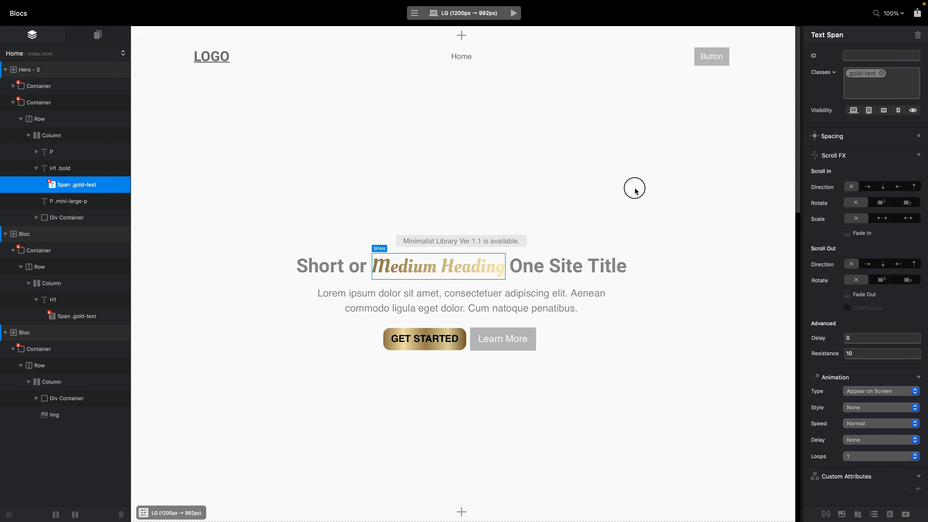
click(634, 189)
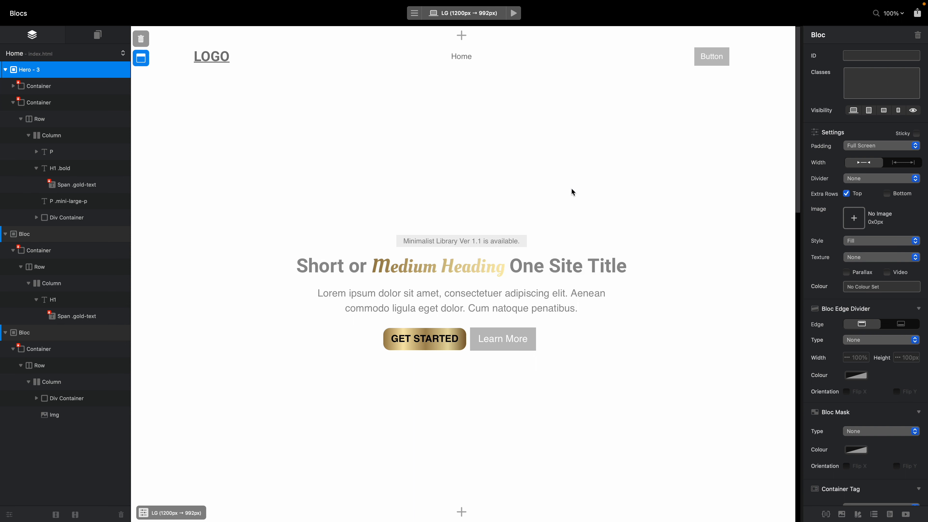